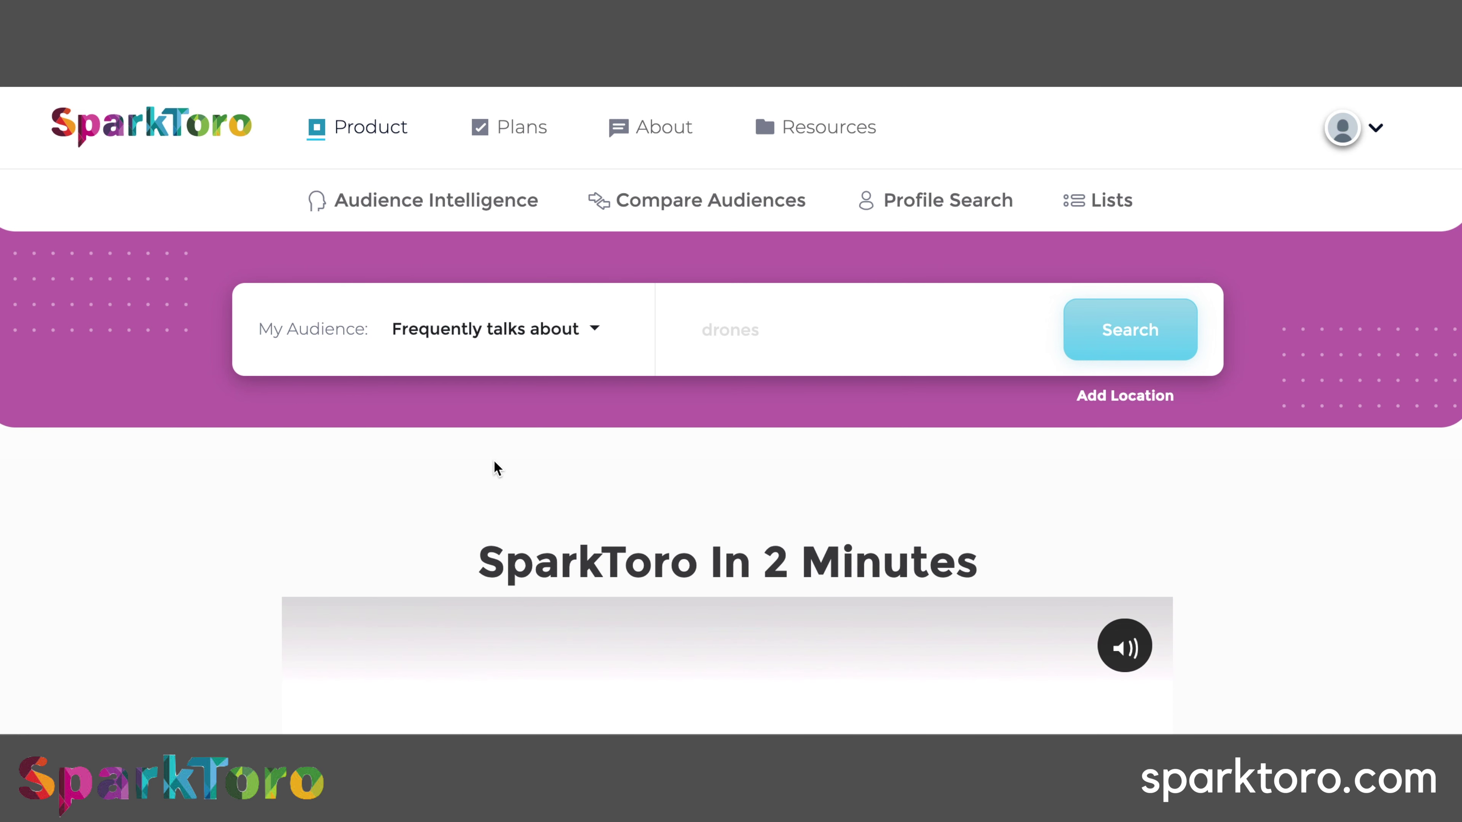
Step: Enter 'dogs' in the 'Frequently talks about' audience search field
left_click(705, 340)
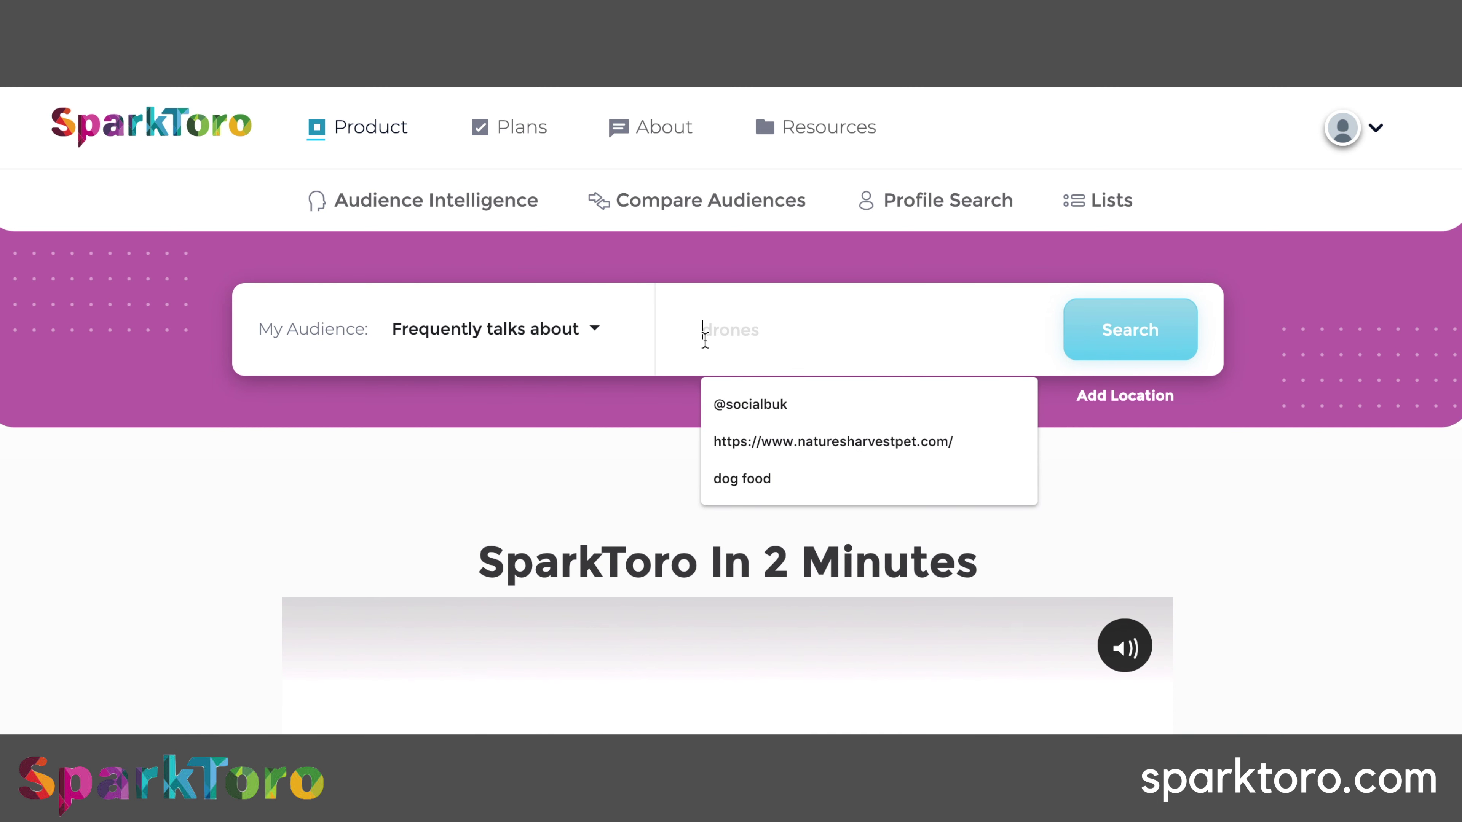
type("dog")
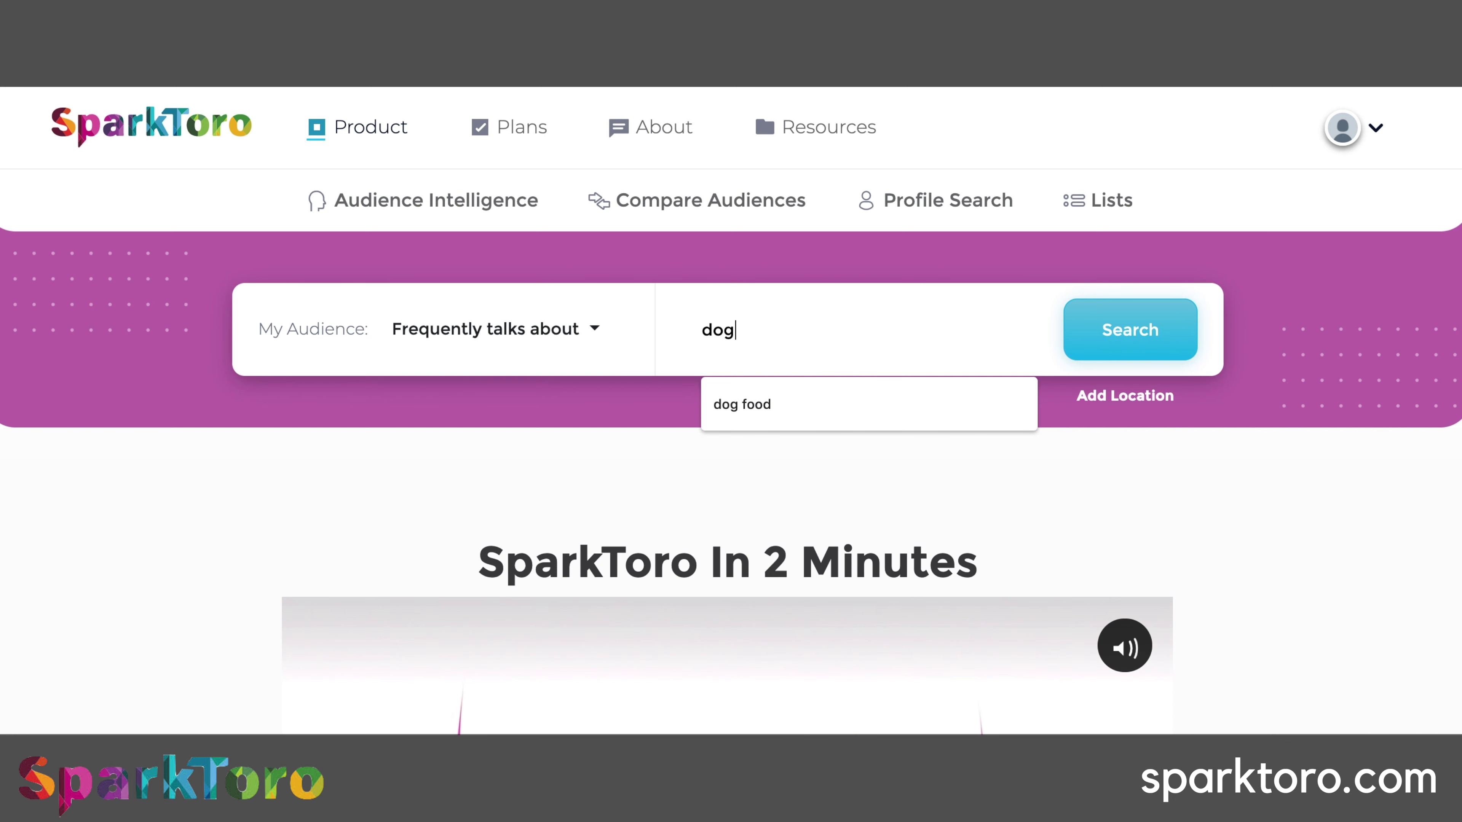
type("s")
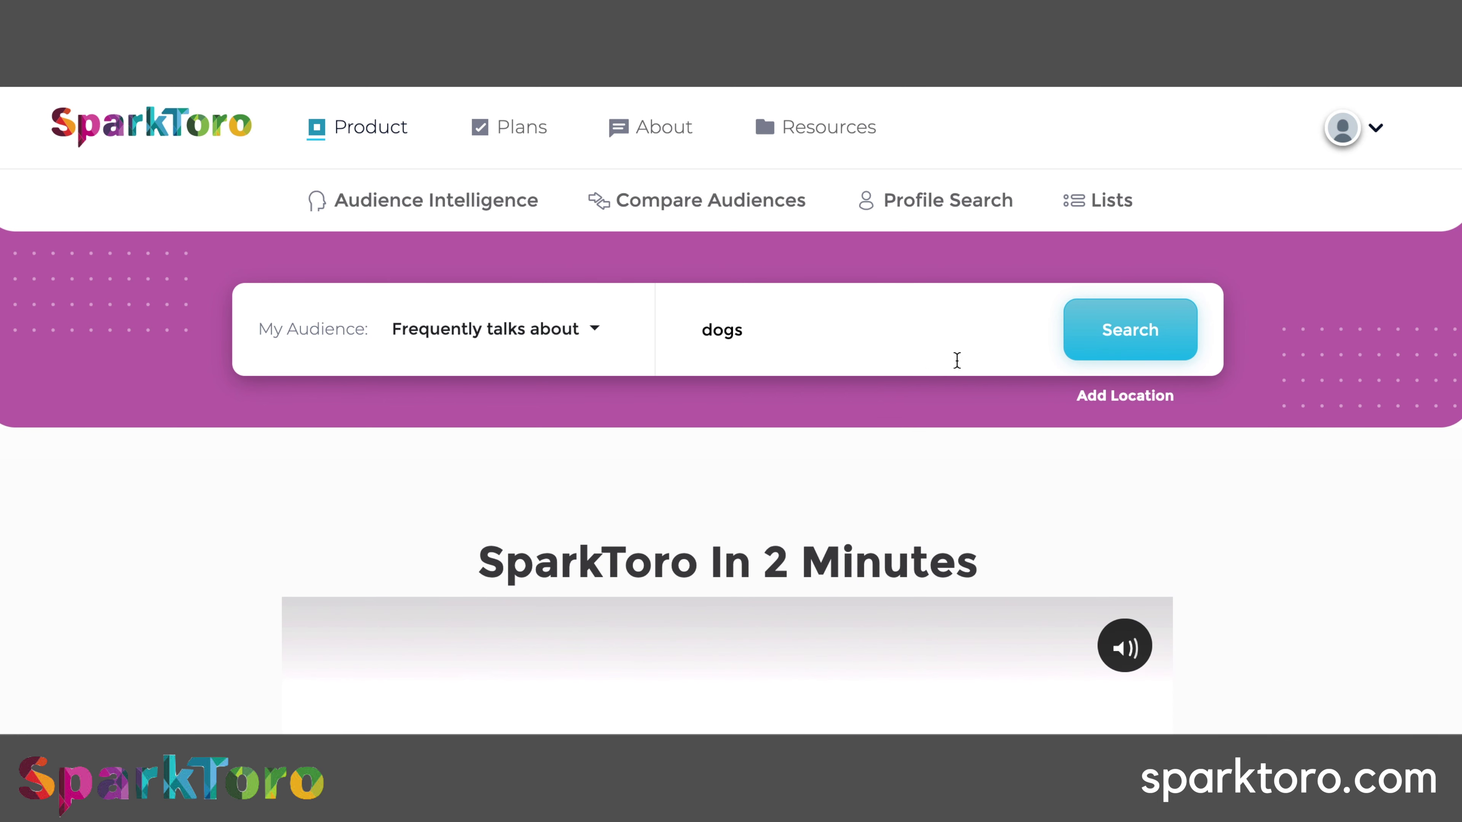
Step: Add a location filter set to United Kingdom
left_click(1114, 398)
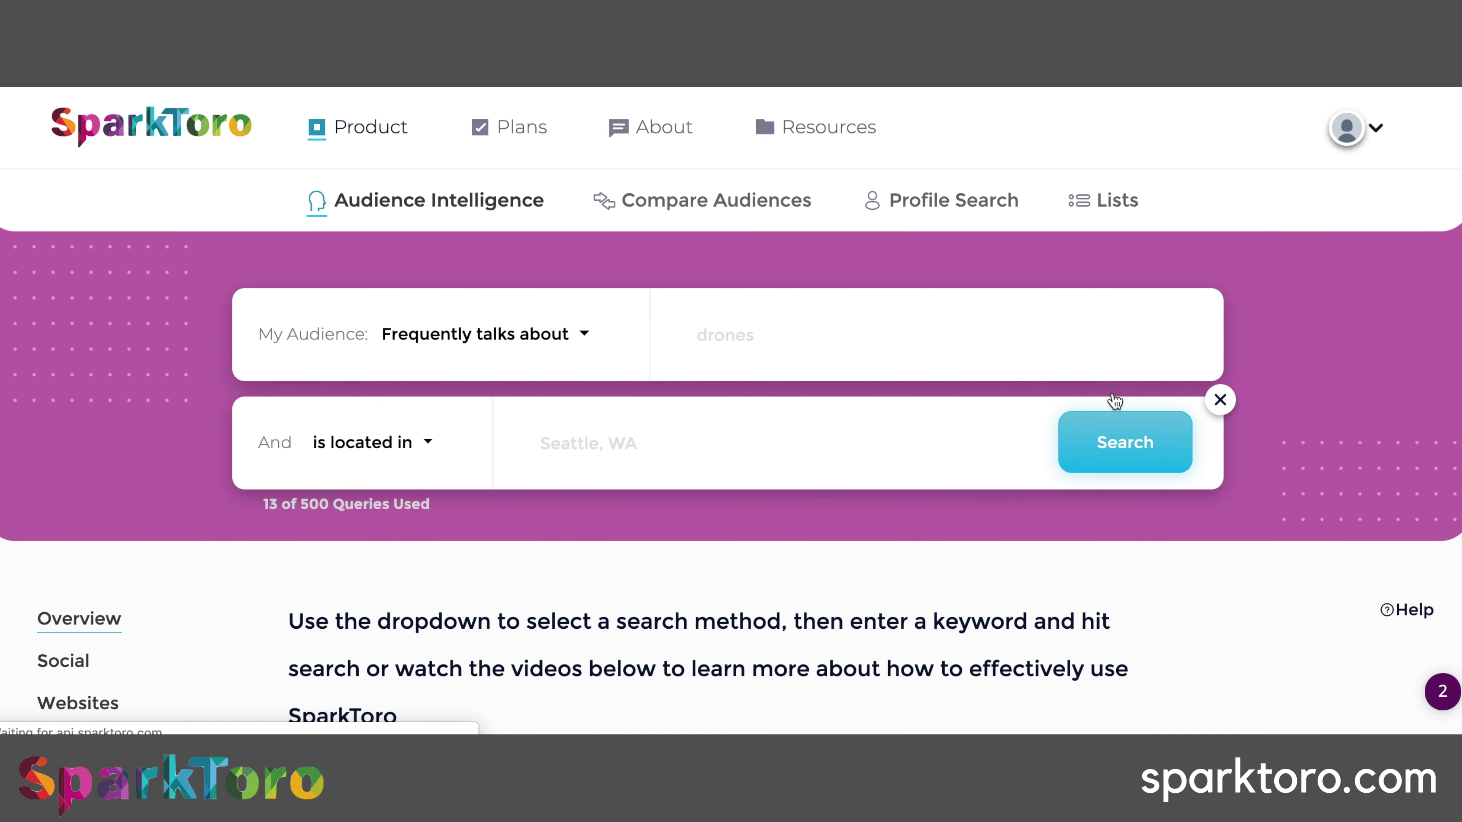
left_click(569, 441)
type("ui")
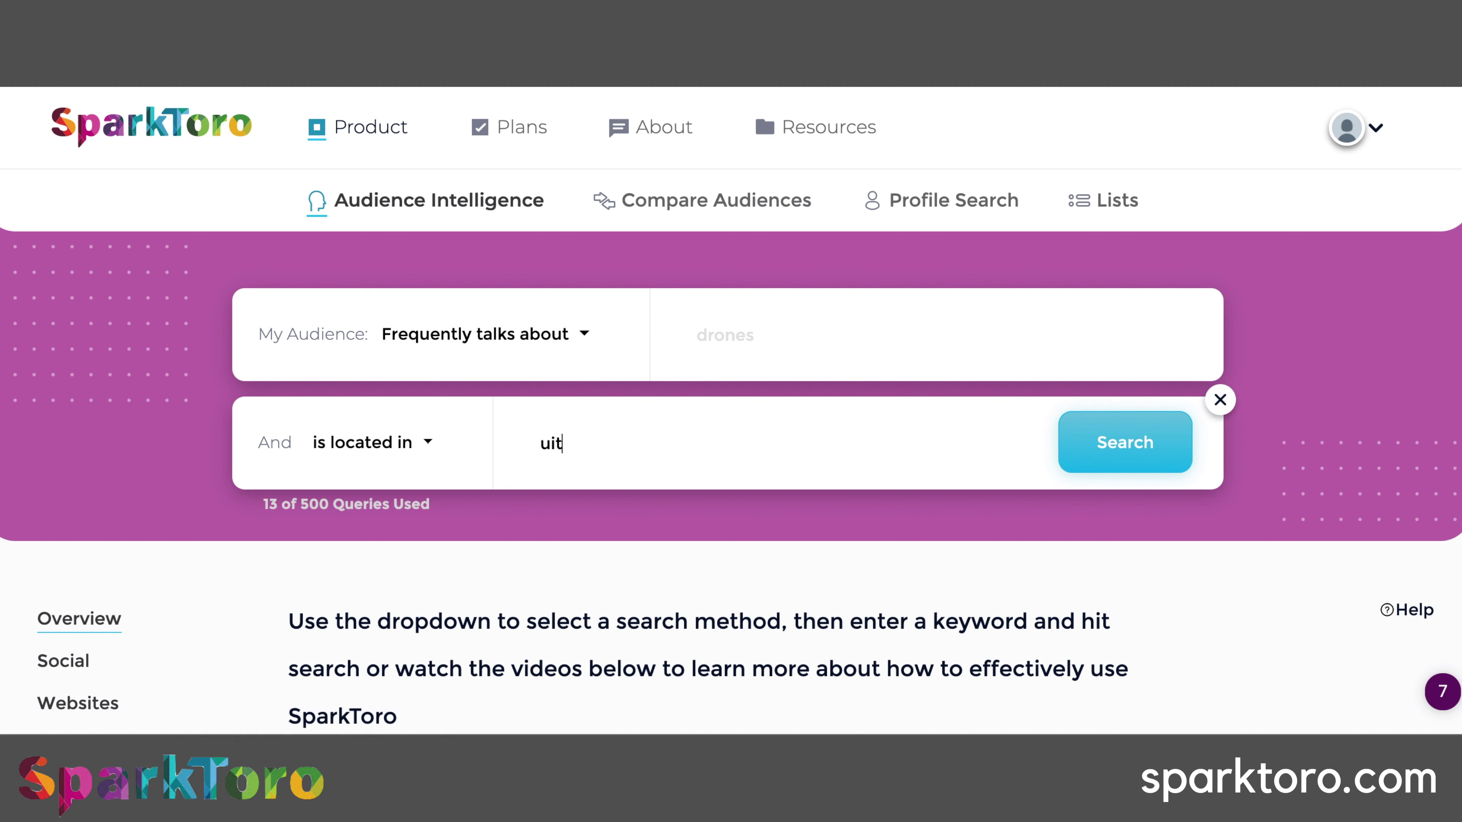
key("BackSpace")
type("nit")
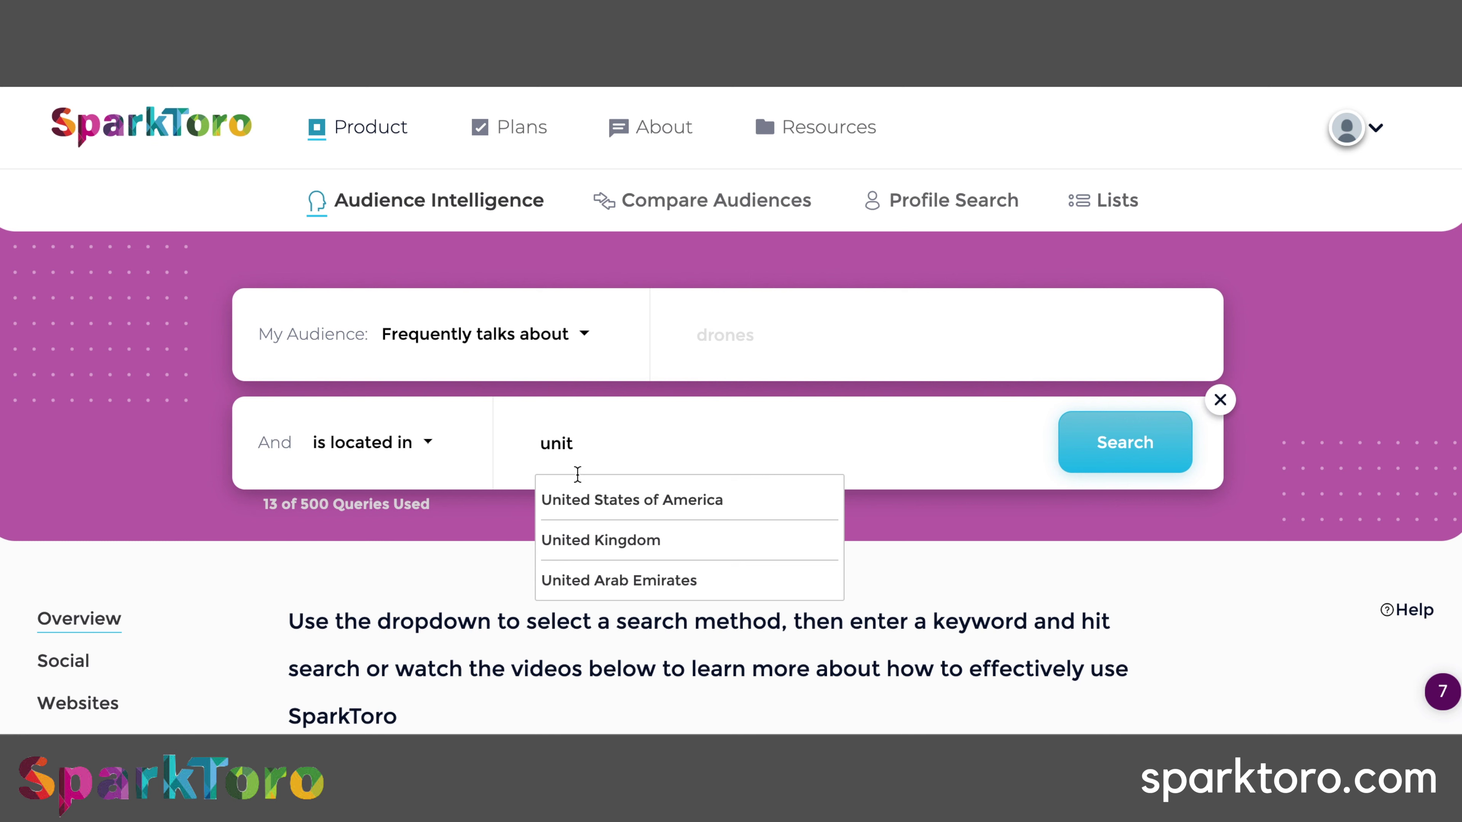
left_click(595, 542)
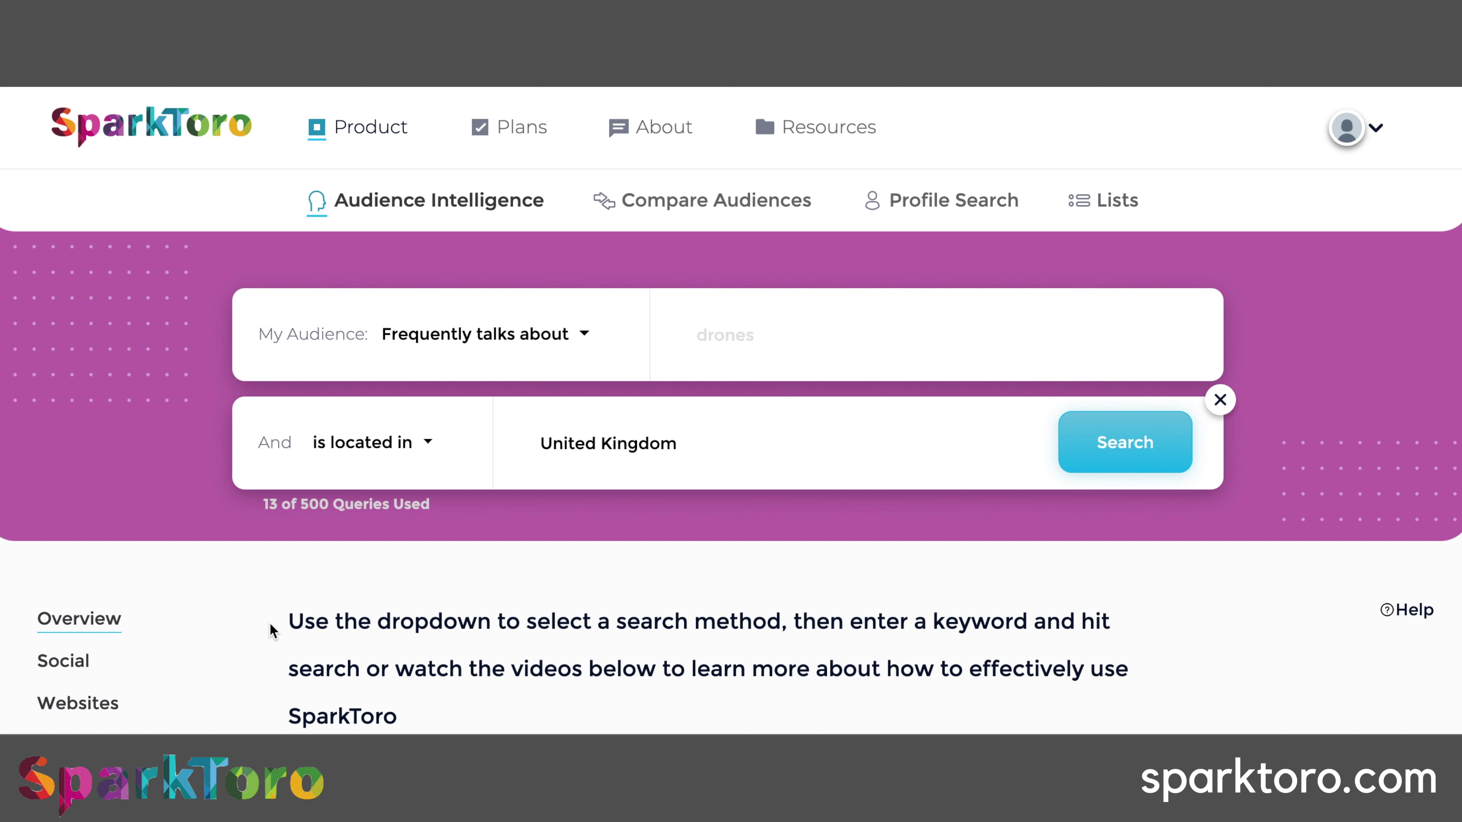
Step: Re-enter 'dogs' as the topic and run the UK search
scroll(273, 631, "down", 4)
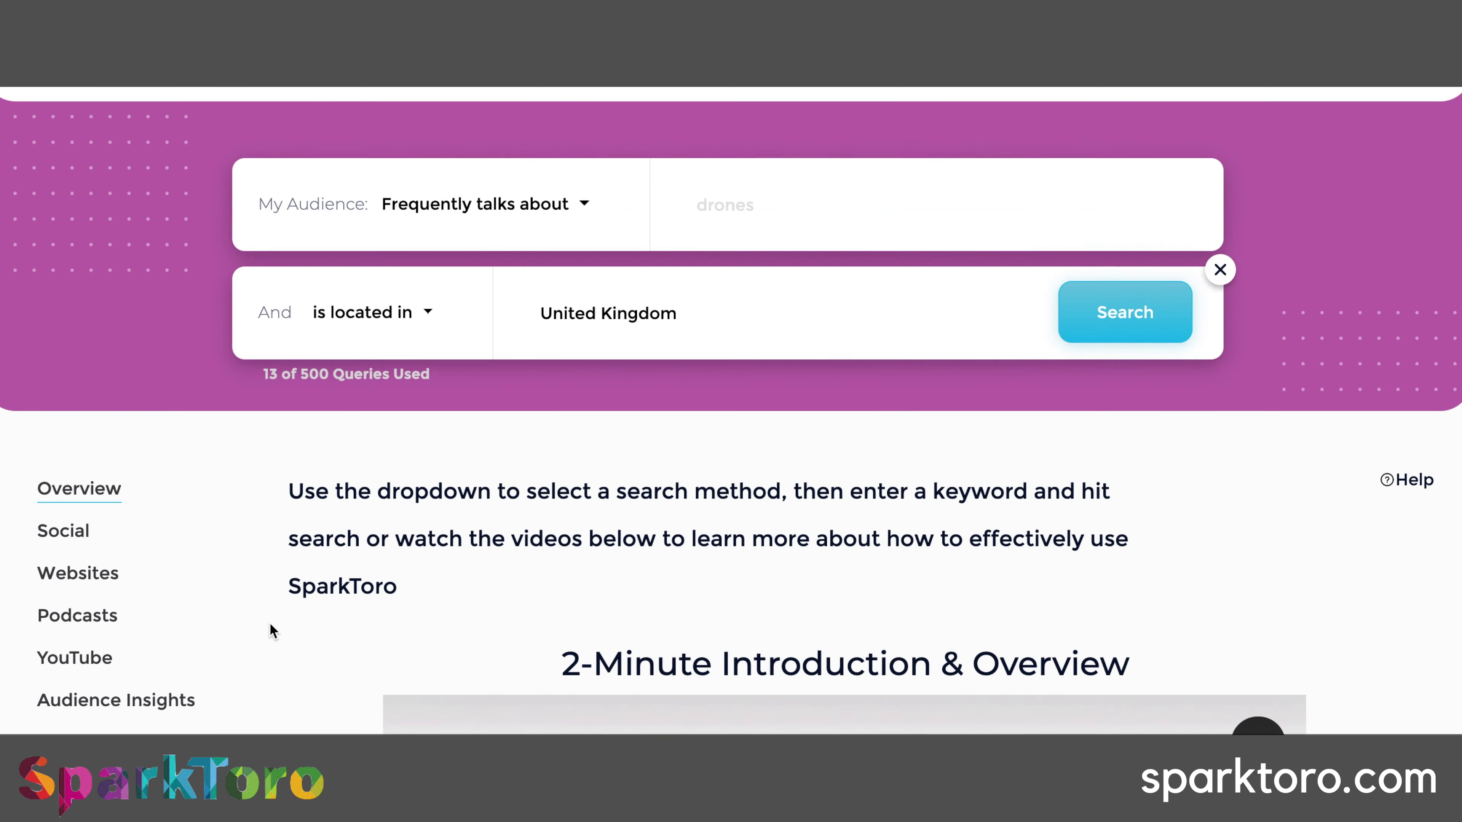
scroll(270, 623, "up", 4)
left_click(746, 326)
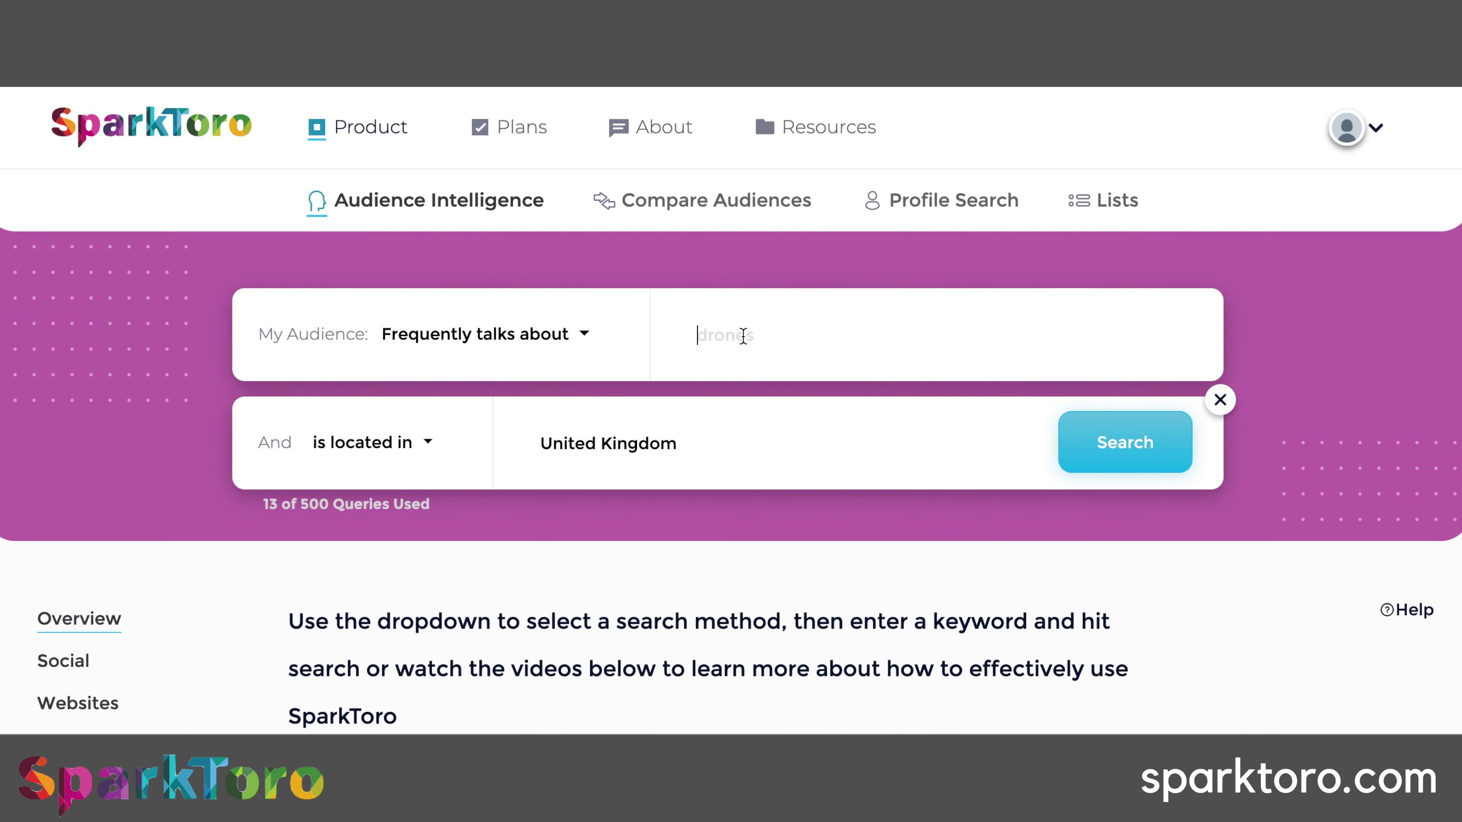
type("dogs")
left_click(1119, 445)
Step: Scroll the UK dogs Overview down to the Social Accounts section
scroll(263, 615, "down", 1)
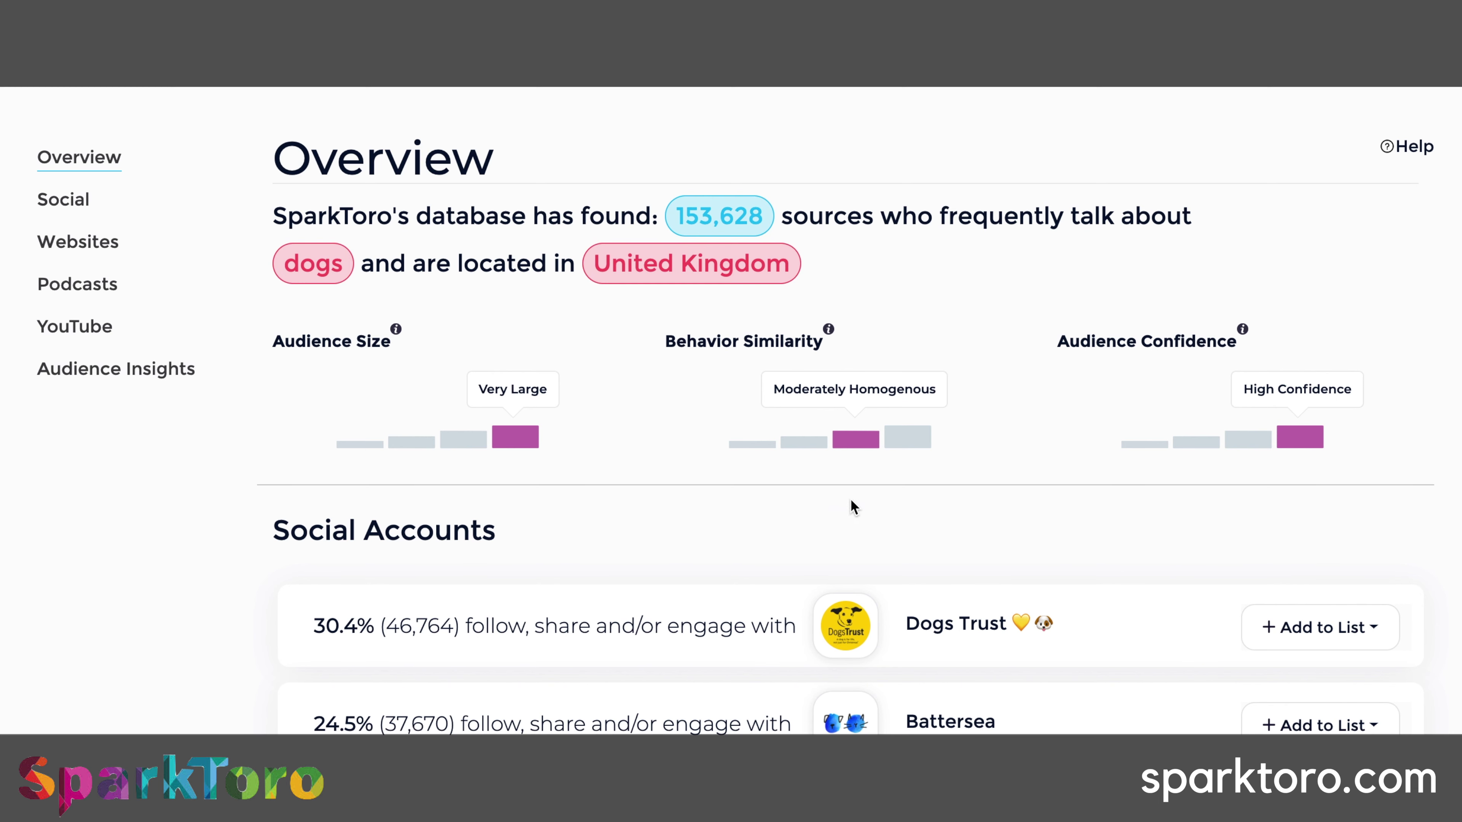
scroll(233, 610, "down", 5)
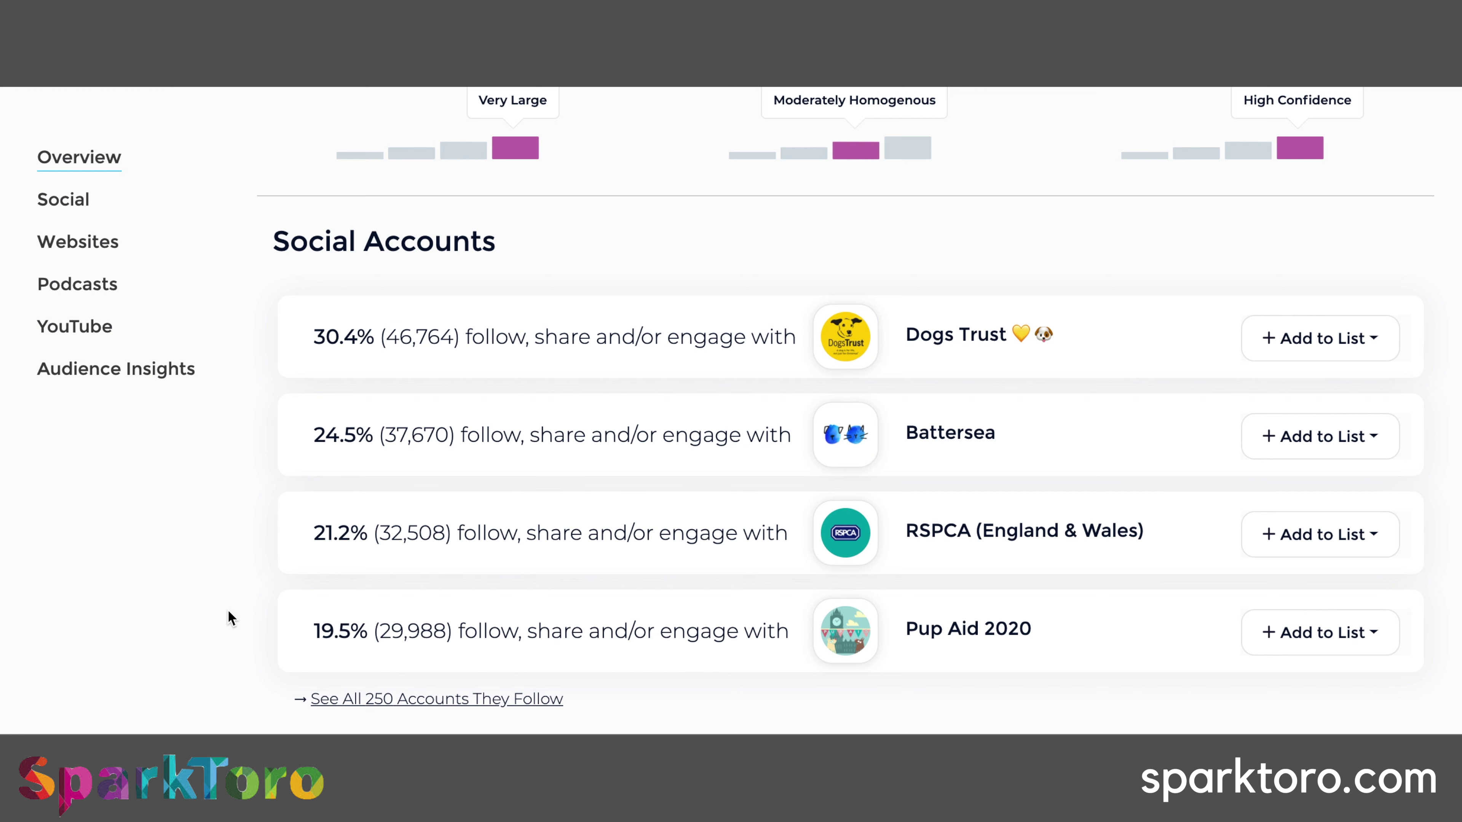
Step: Scroll past Social Accounts and Websites Visited & Shared to the Podcasts heading
scroll(230, 618, "down", 1)
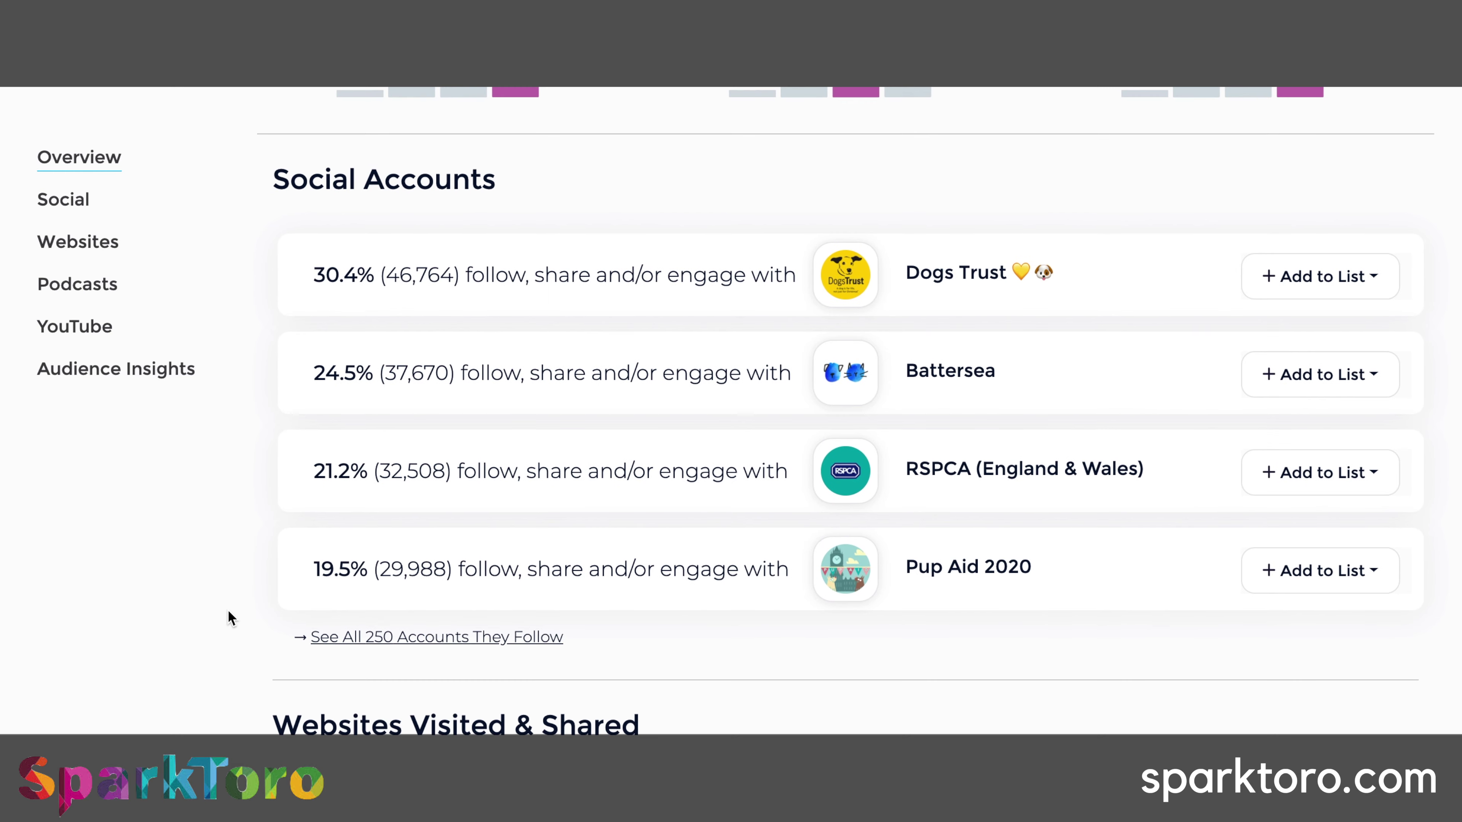
scroll(230, 618, "down", 2)
scroll(230, 618, "up", 1)
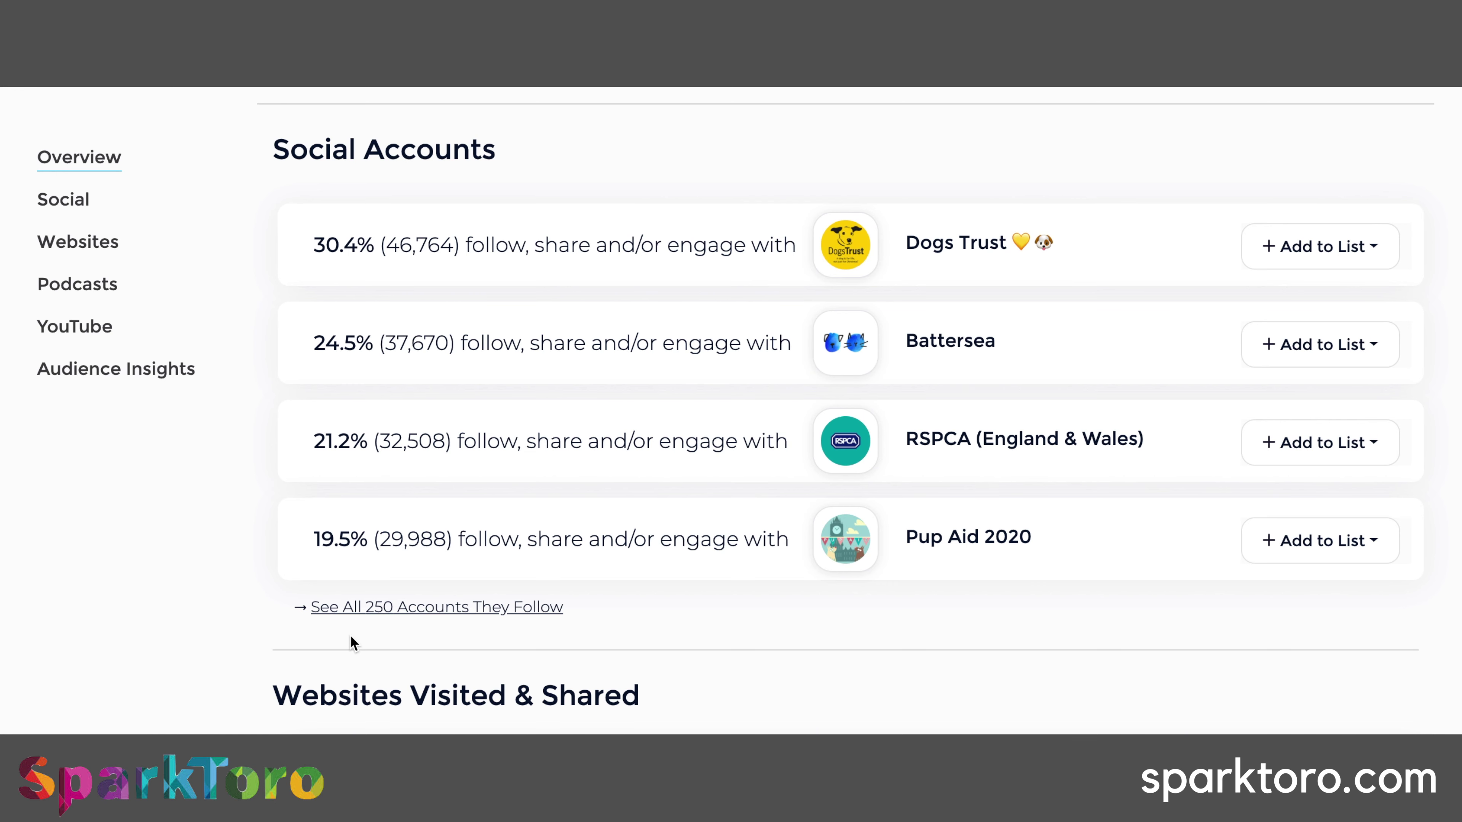
scroll(254, 644, "down", 6)
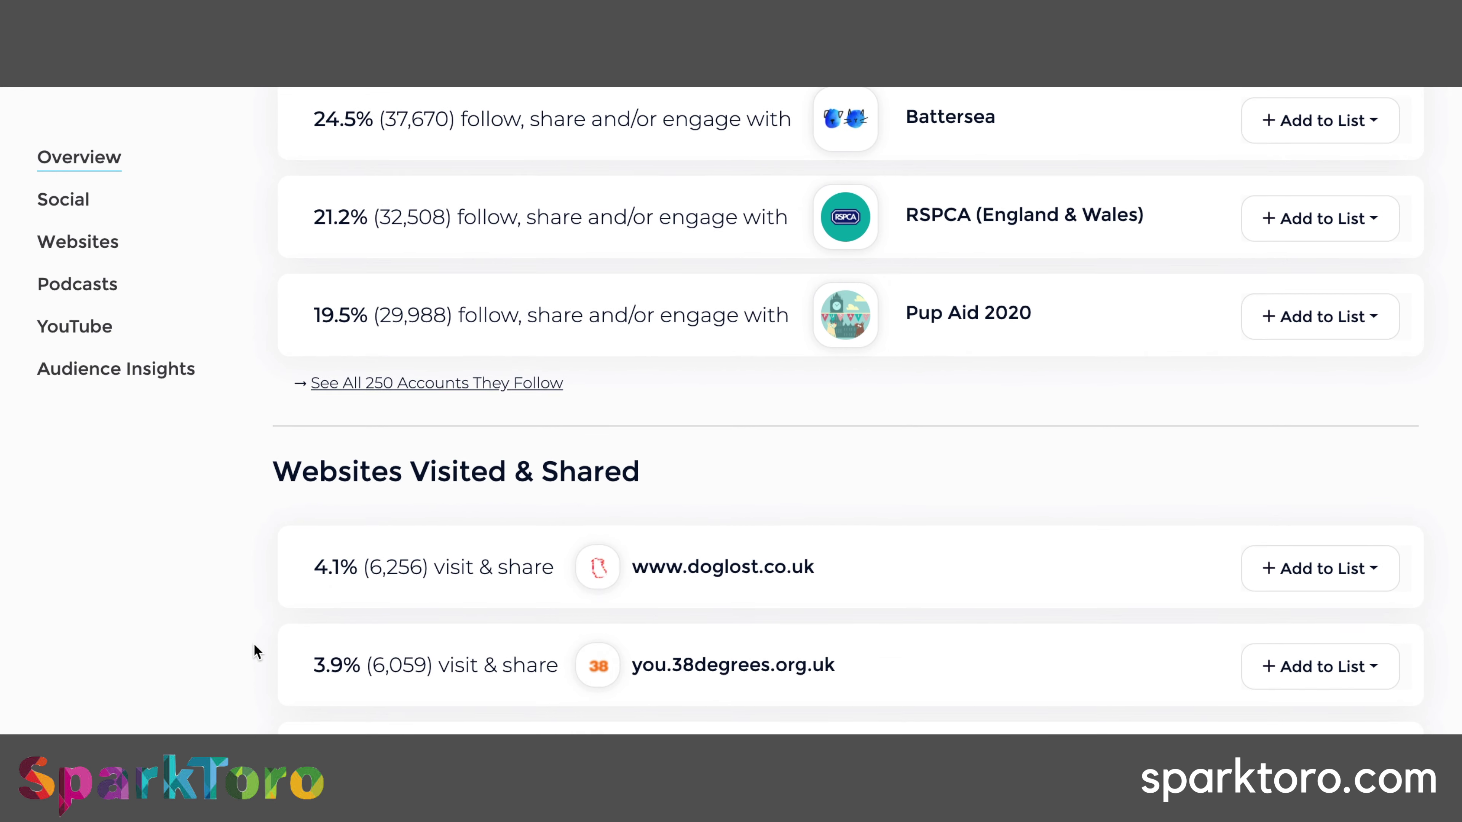
scroll(253, 643, "down", 1)
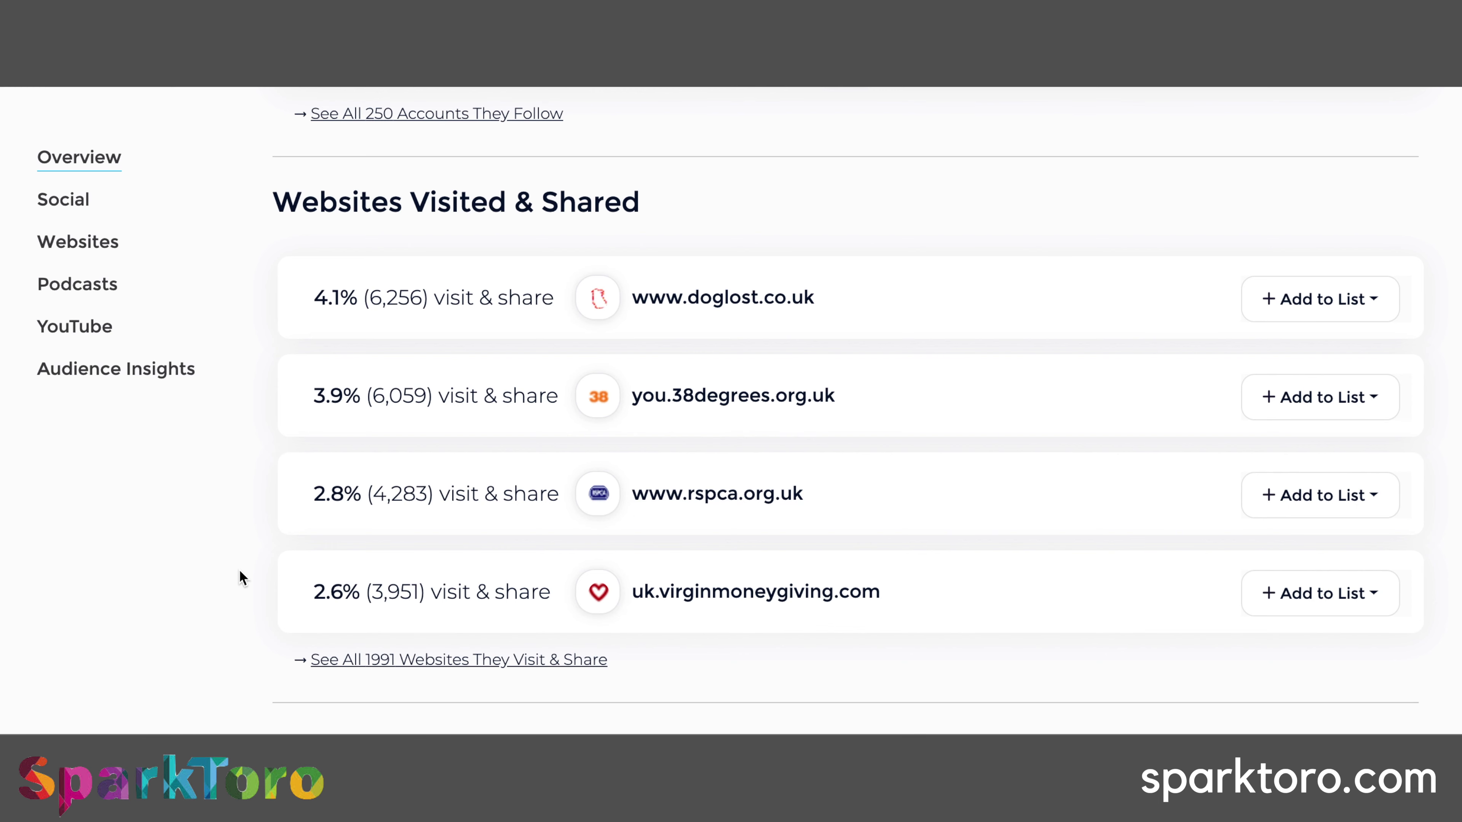
scroll(247, 556, "down", 1)
scroll(247, 556, "down", 8)
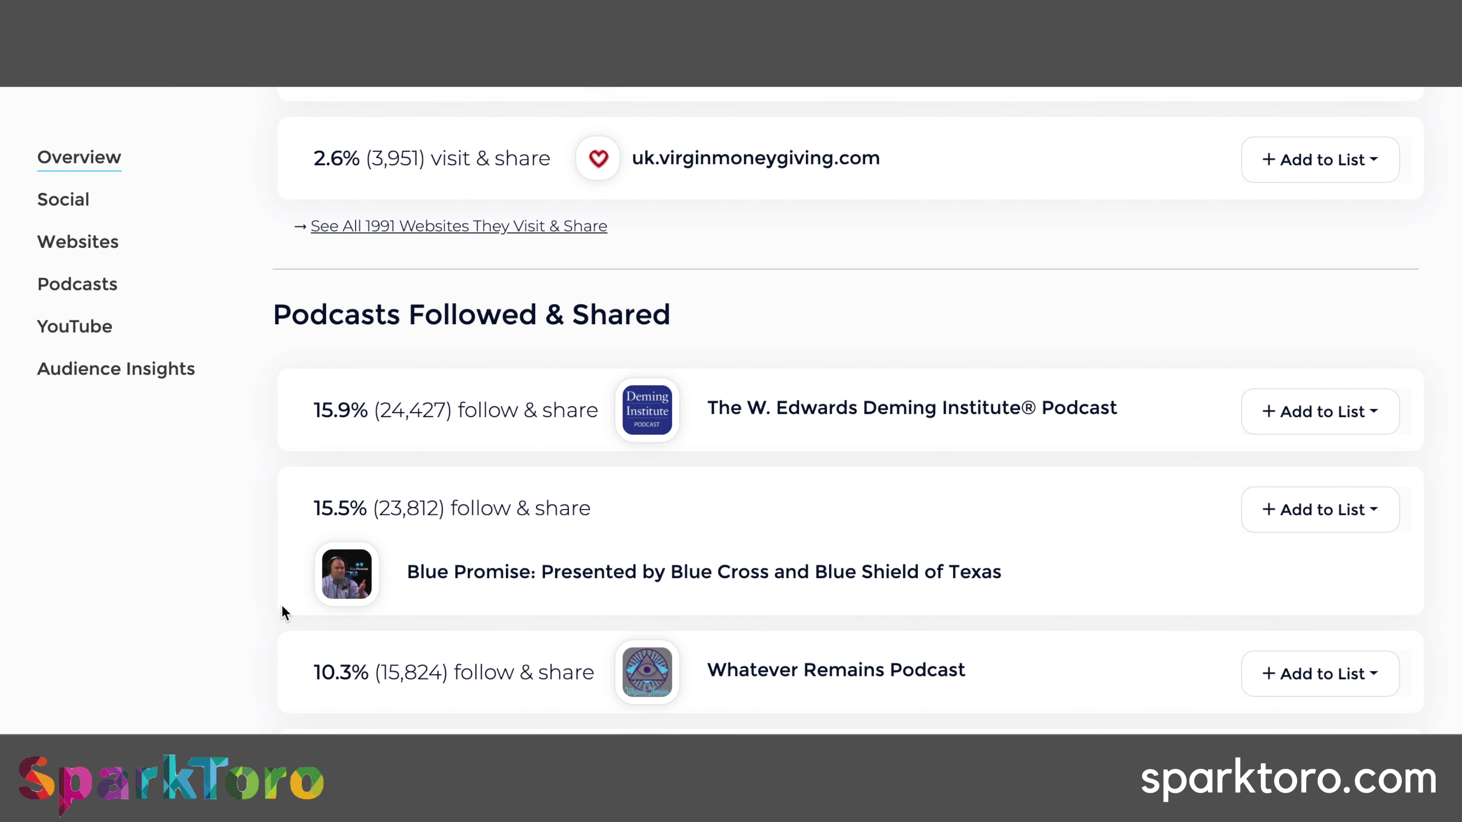
Step: Scroll through the 32 podcasts down to the YouTube Channels heading
scroll(284, 610, "down", 3)
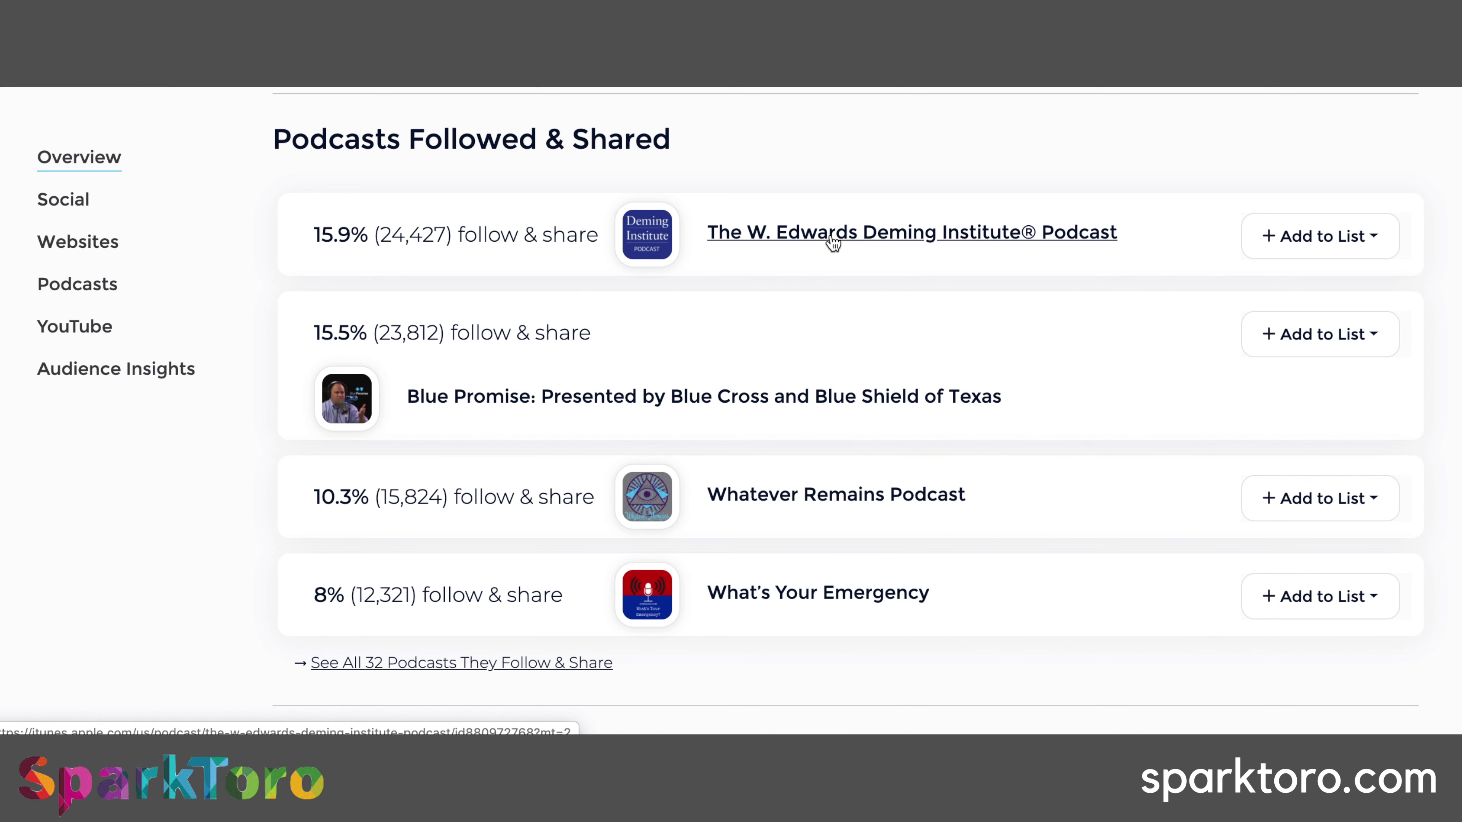
scroll(284, 581, "down", 2)
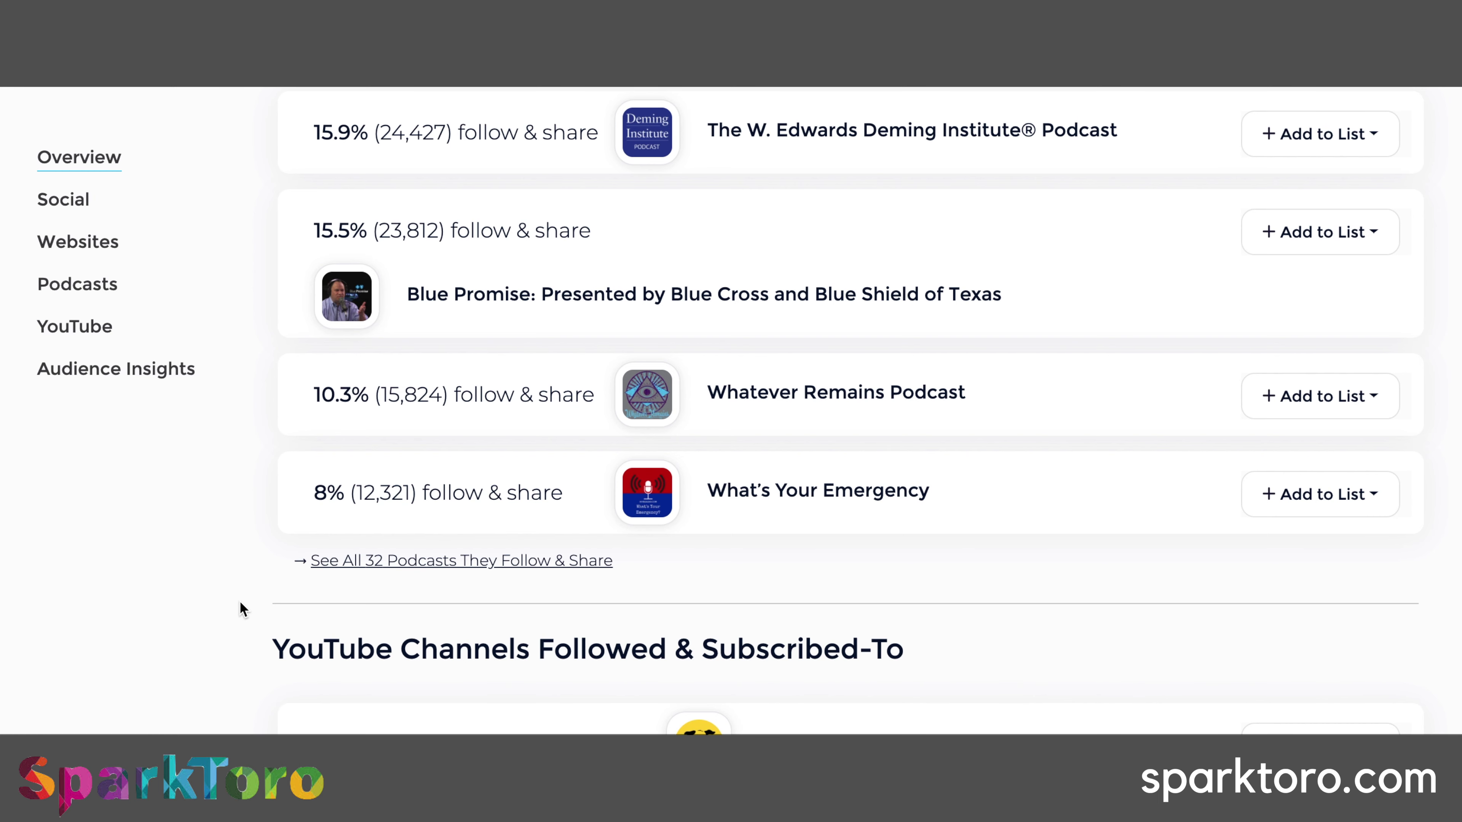
Step: Scroll through the YouTube Channels and Audience Insights sections
scroll(240, 602, "down", 10)
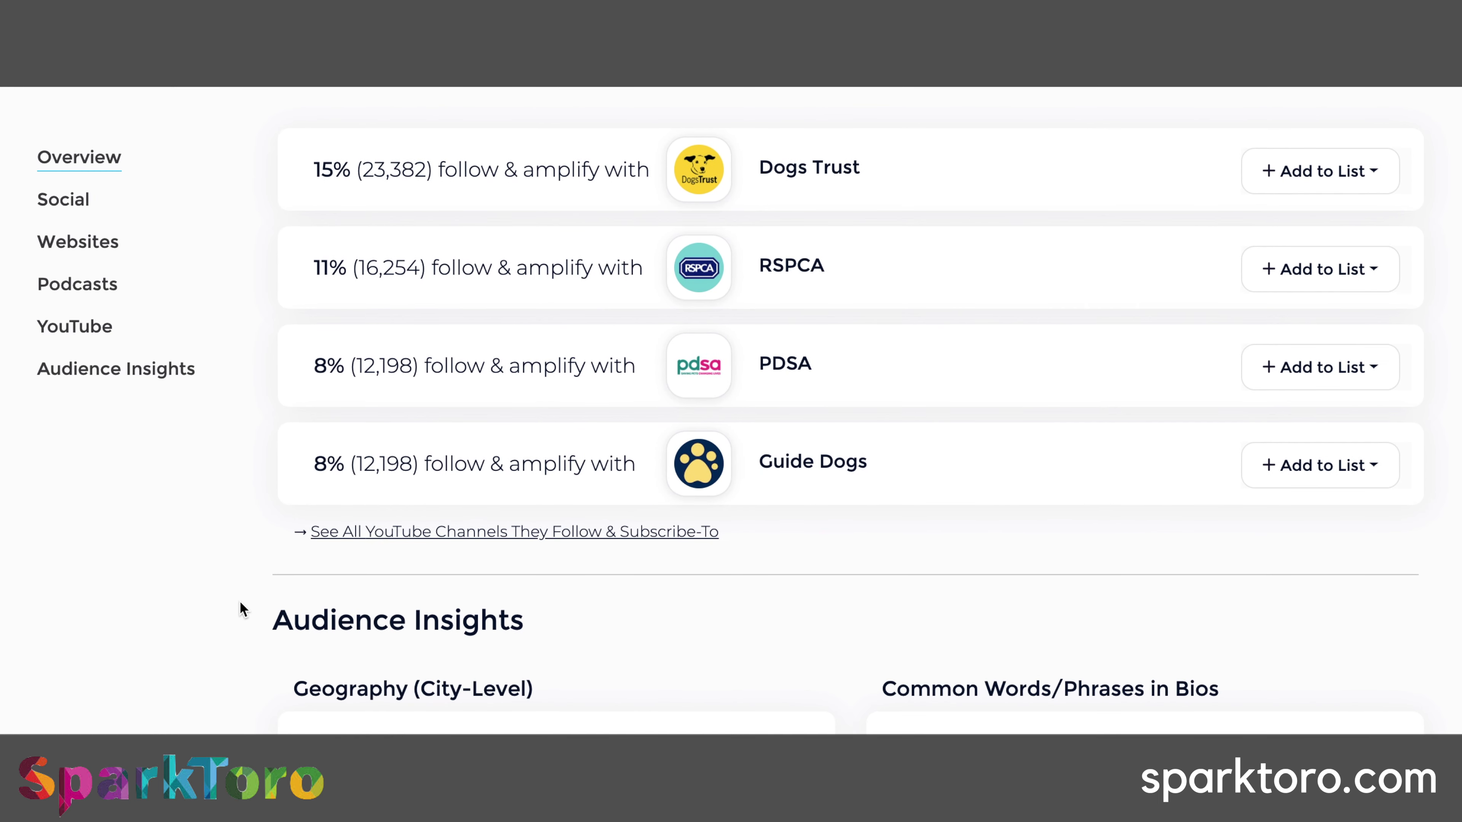
scroll(240, 601, "up", 2)
scroll(240, 601, "down", 9)
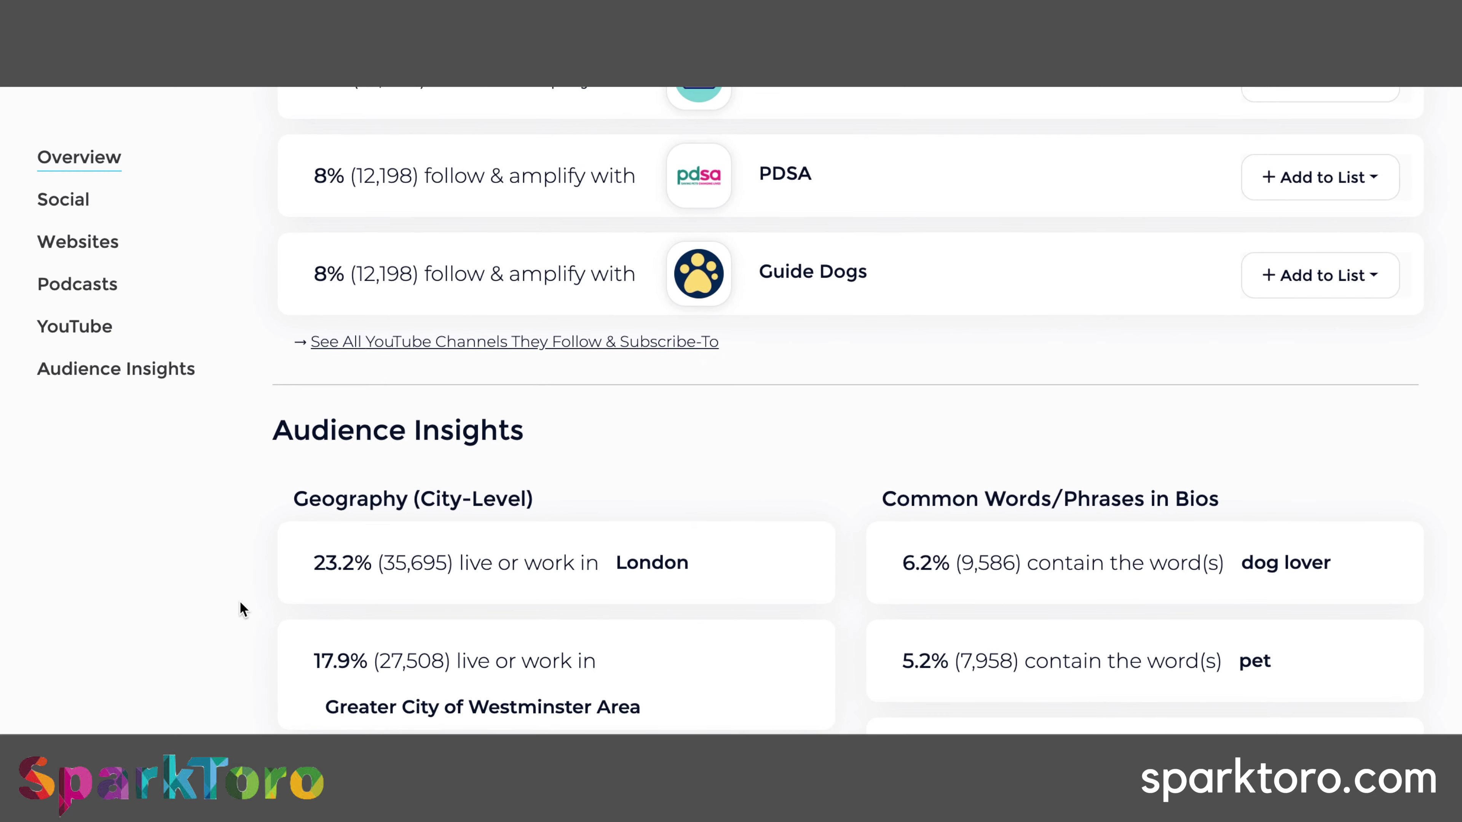
scroll(240, 601, "down", 2)
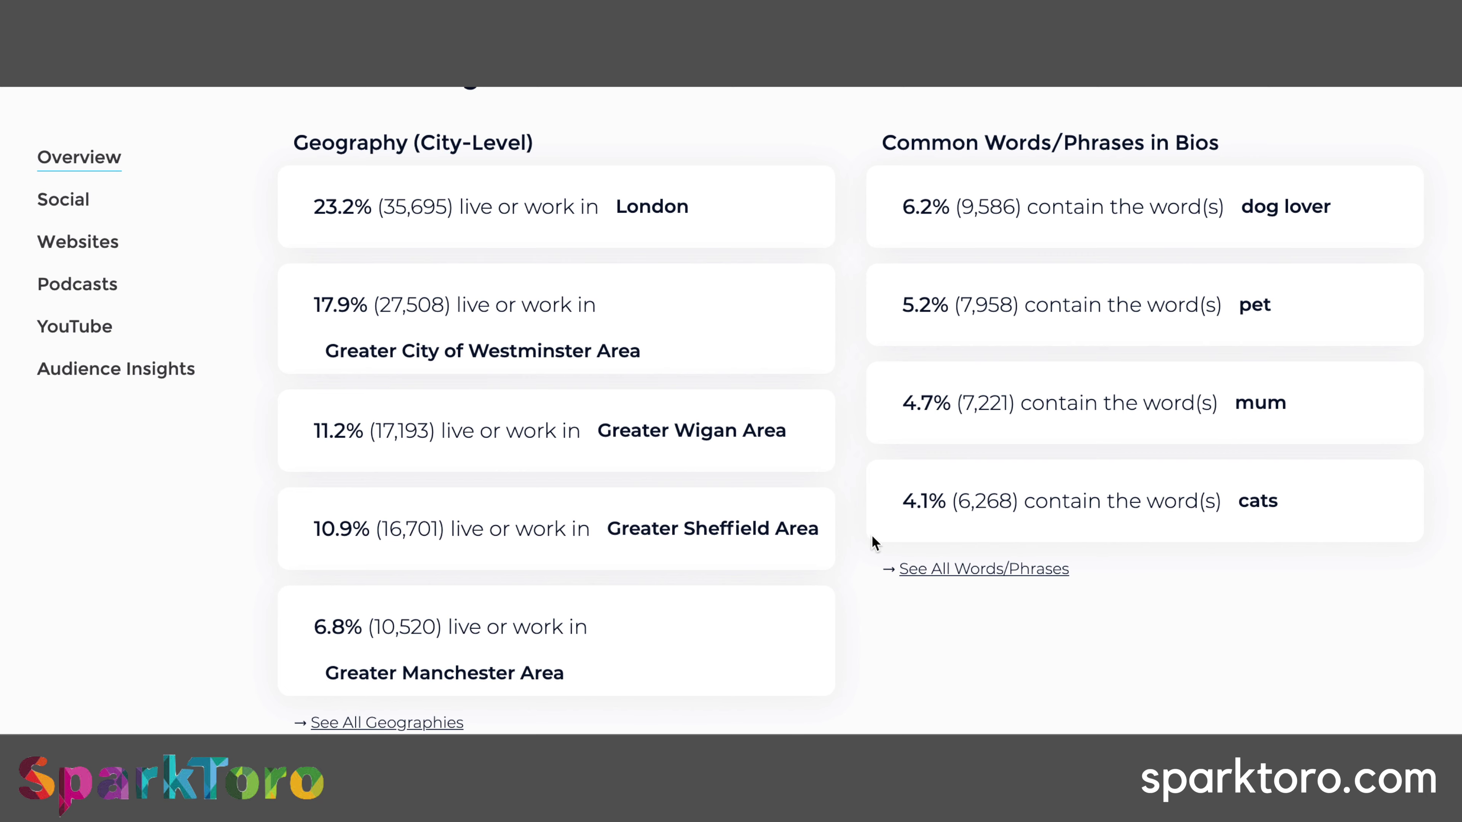
scroll(846, 543, "down", 3)
Step: Scroll back up to the search bar and the 153,628-source Overview
scroll(845, 542, "up", 2)
scroll(846, 542, "up", 1)
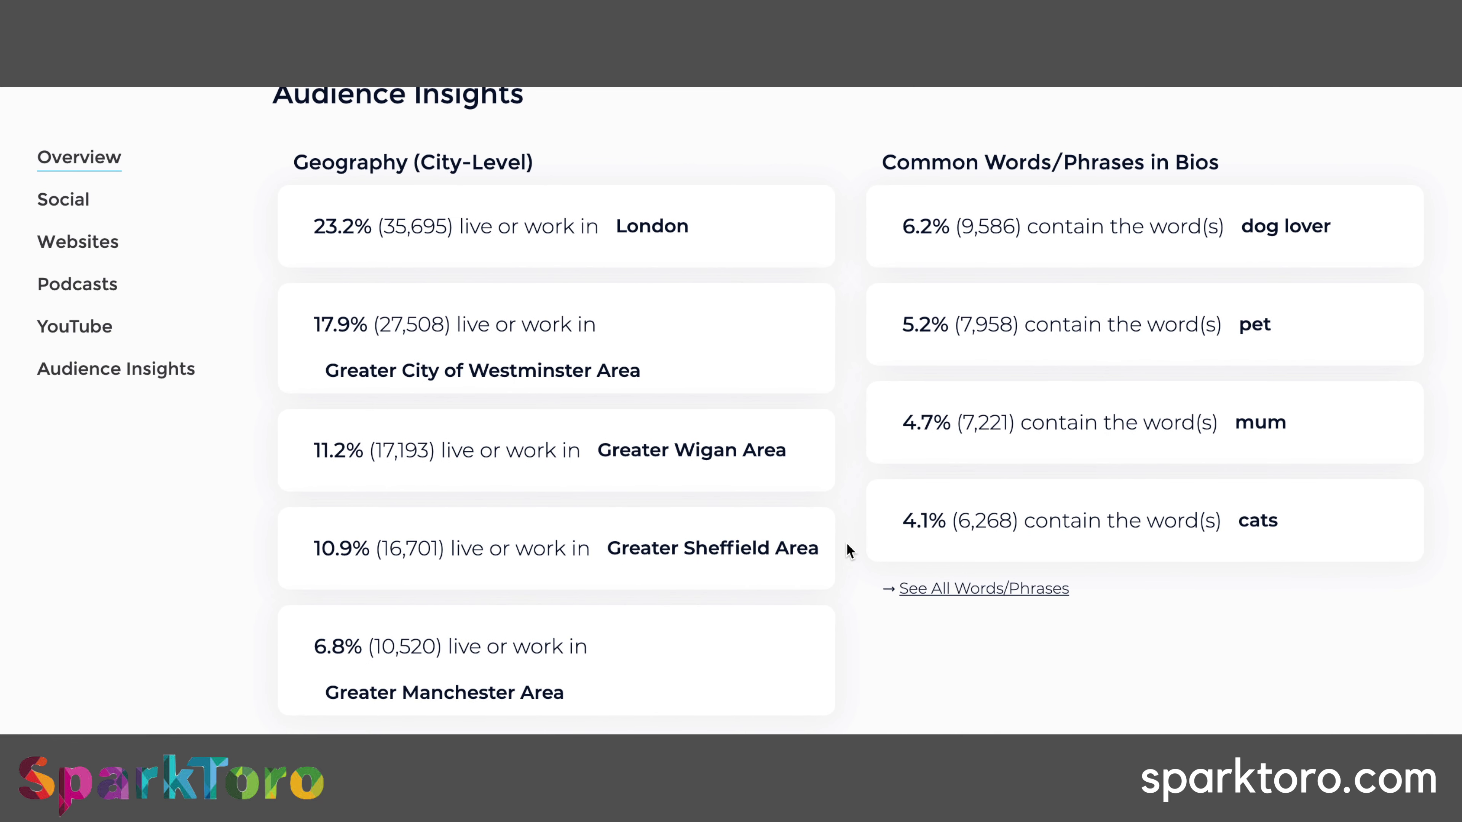
scroll(768, 480, "up", 10)
scroll(769, 481, "up", 20)
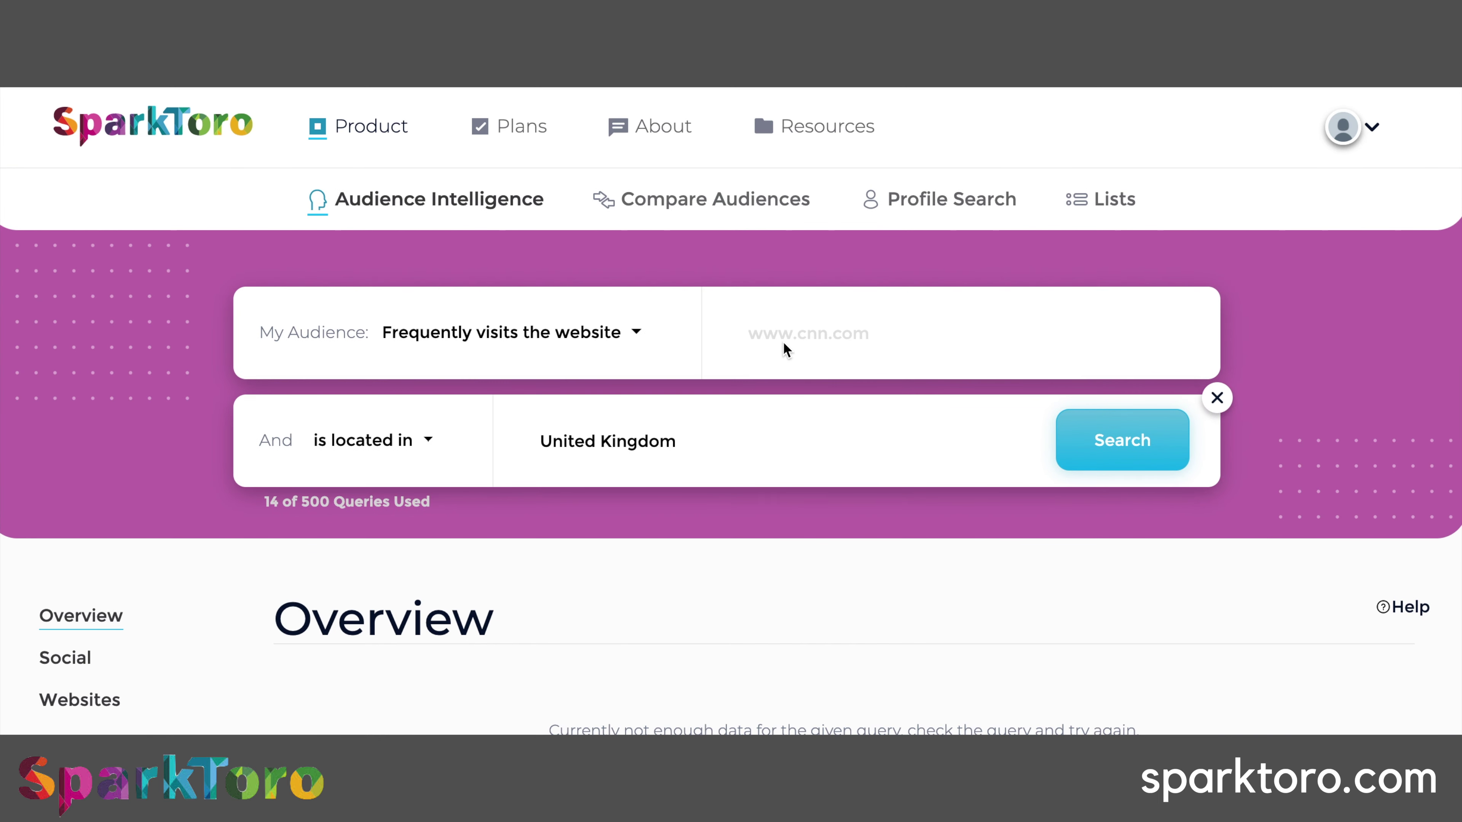
left_click(788, 331)
type("https://butternutbox.com/")
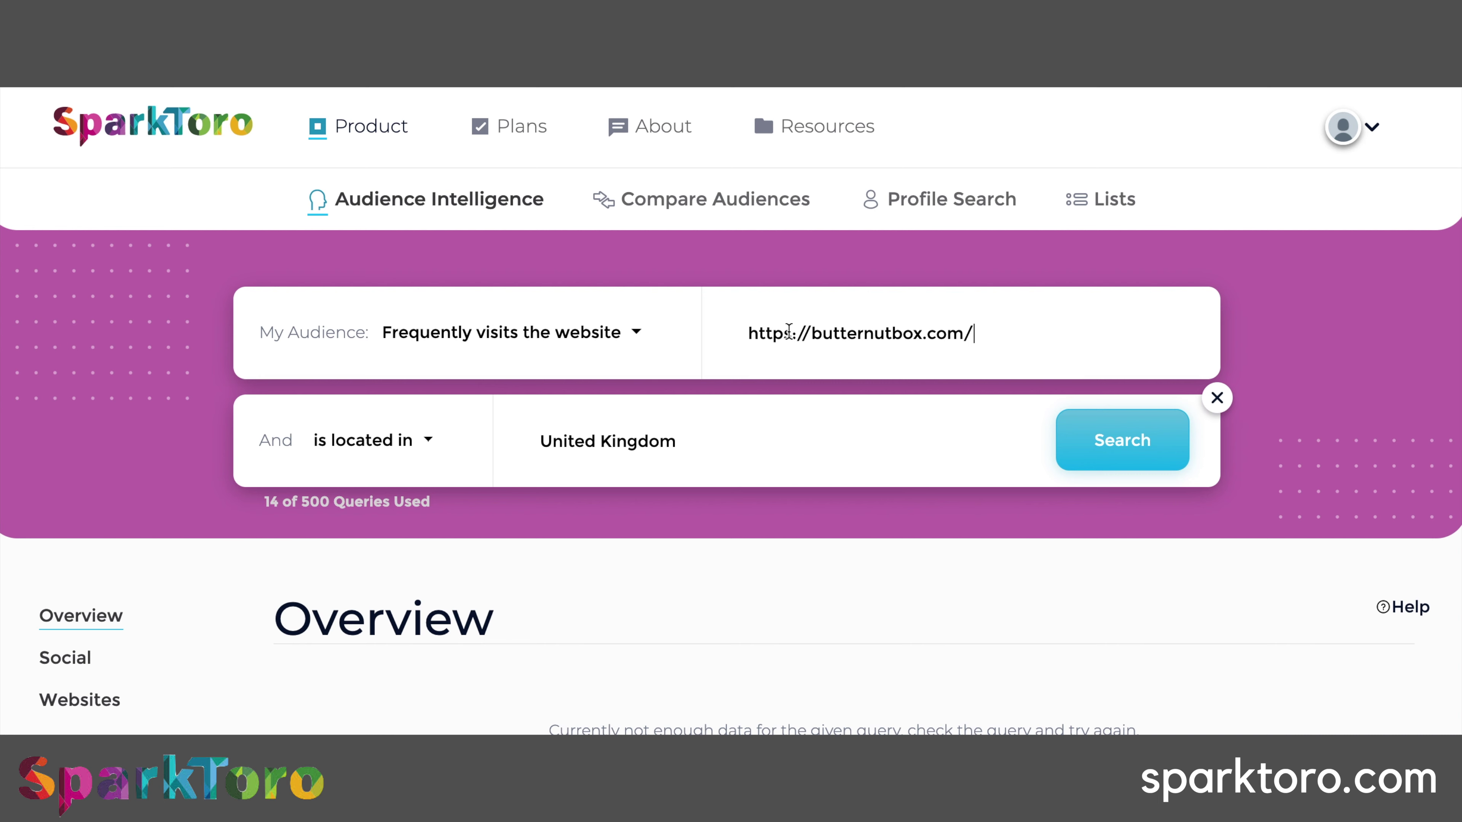
left_click(1141, 449)
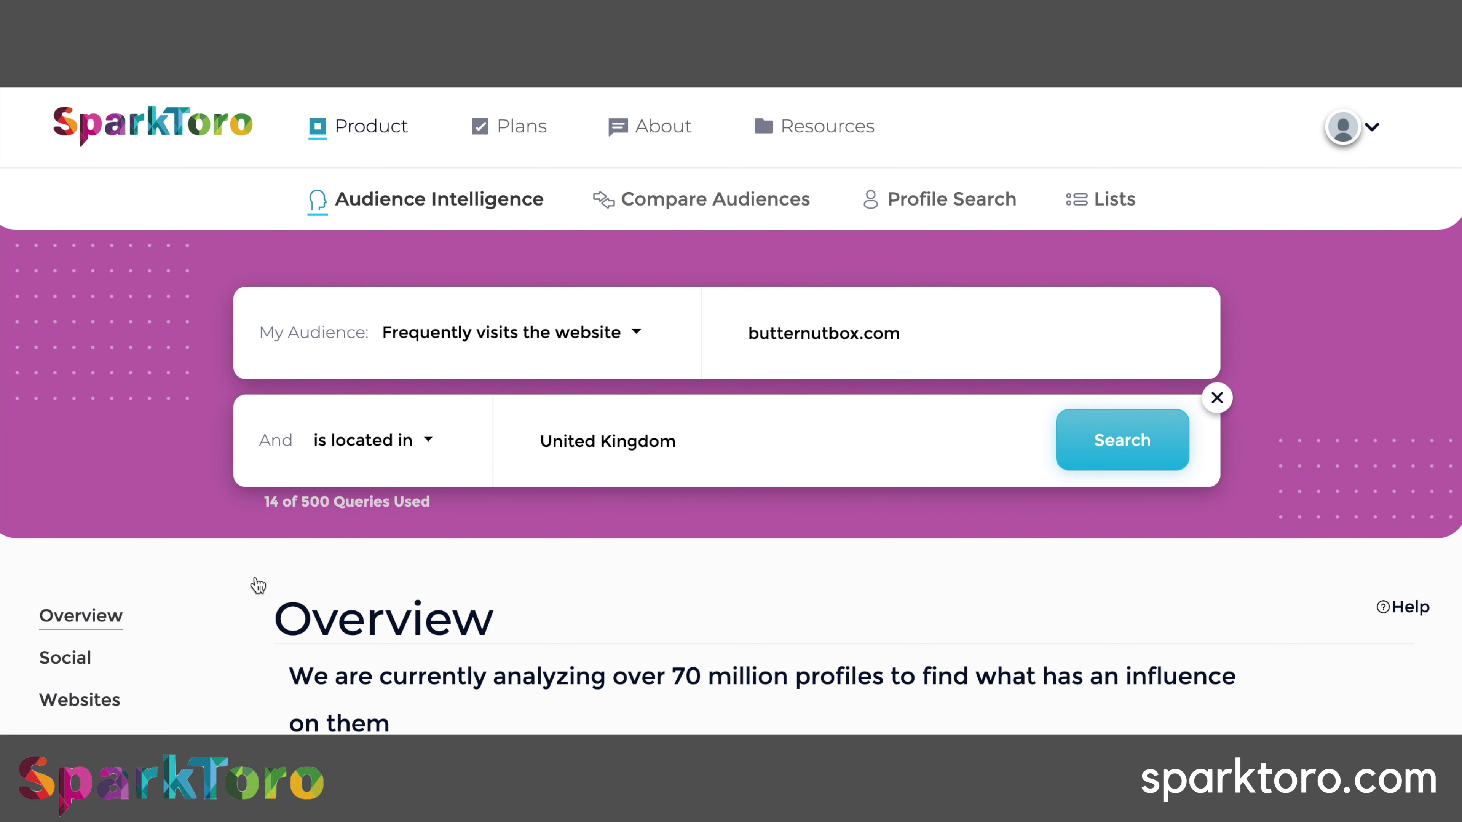
Step: Scroll down through Social Accounts, Podcasts, YouTube and Audience Insights for butternutbox.com
scroll(255, 619, "down", 3)
scroll(253, 614, "down", 5)
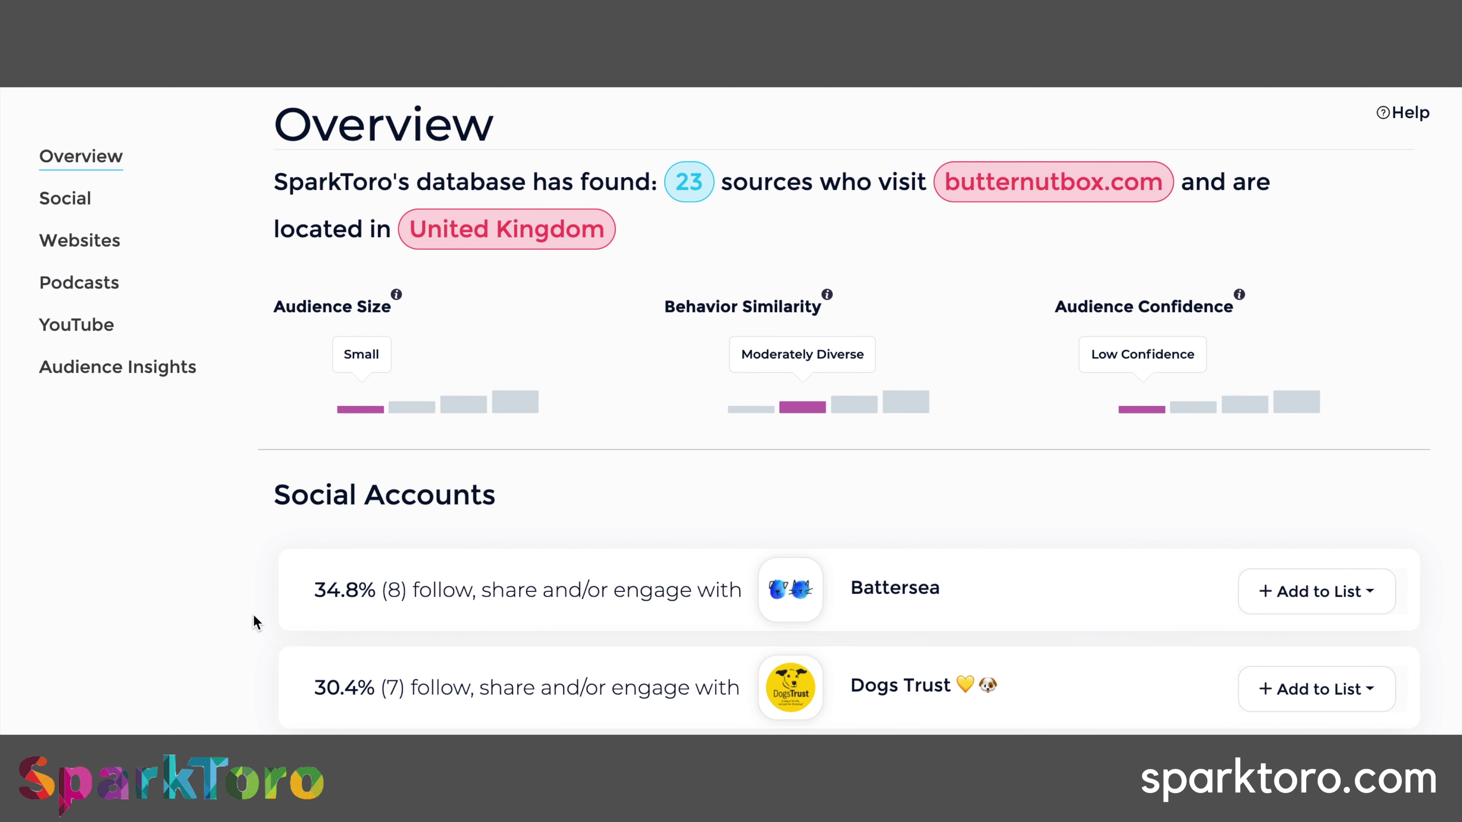
scroll(253, 613, "down", 3)
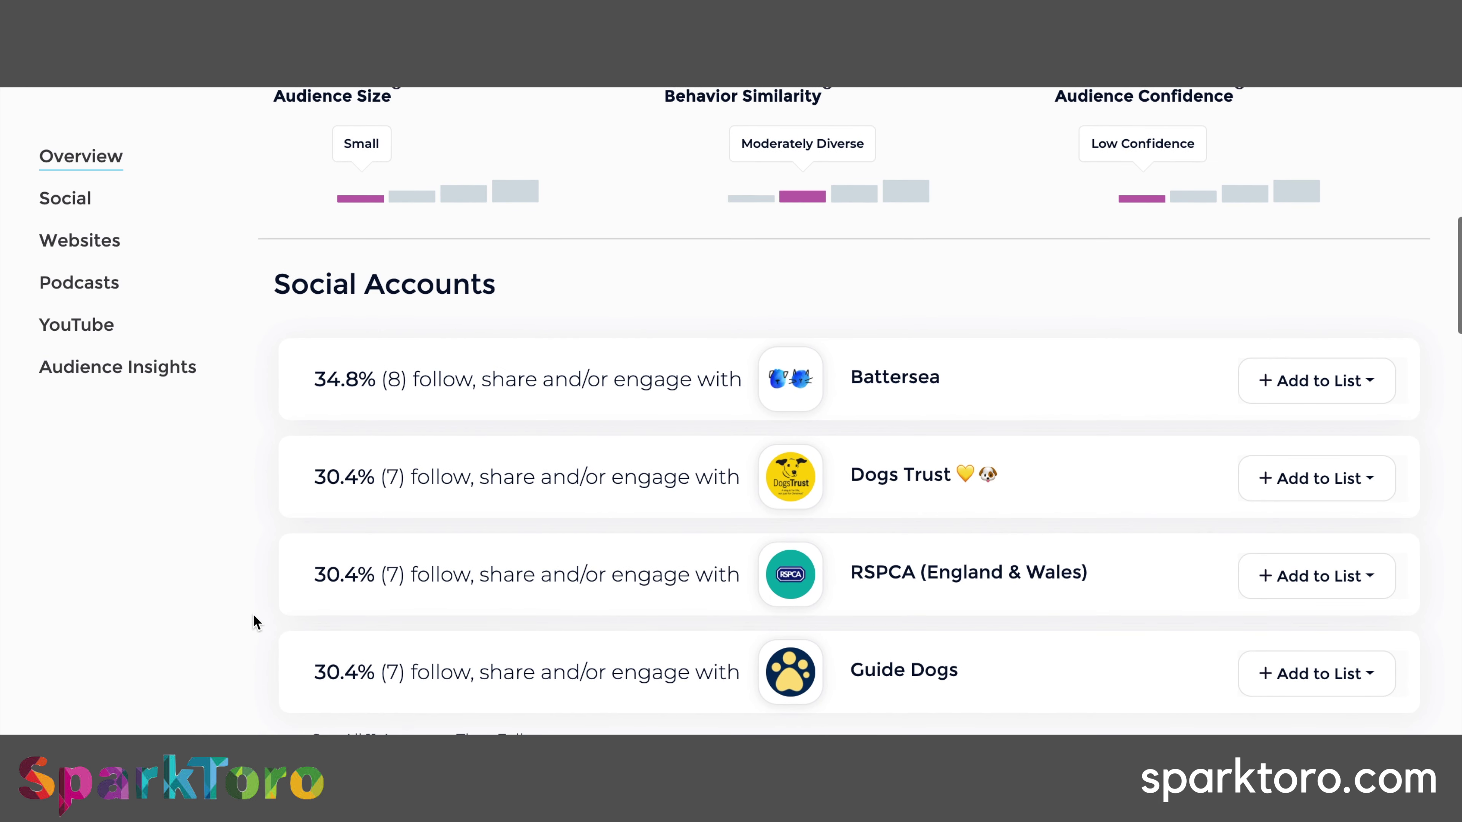
scroll(253, 614, "down", 2)
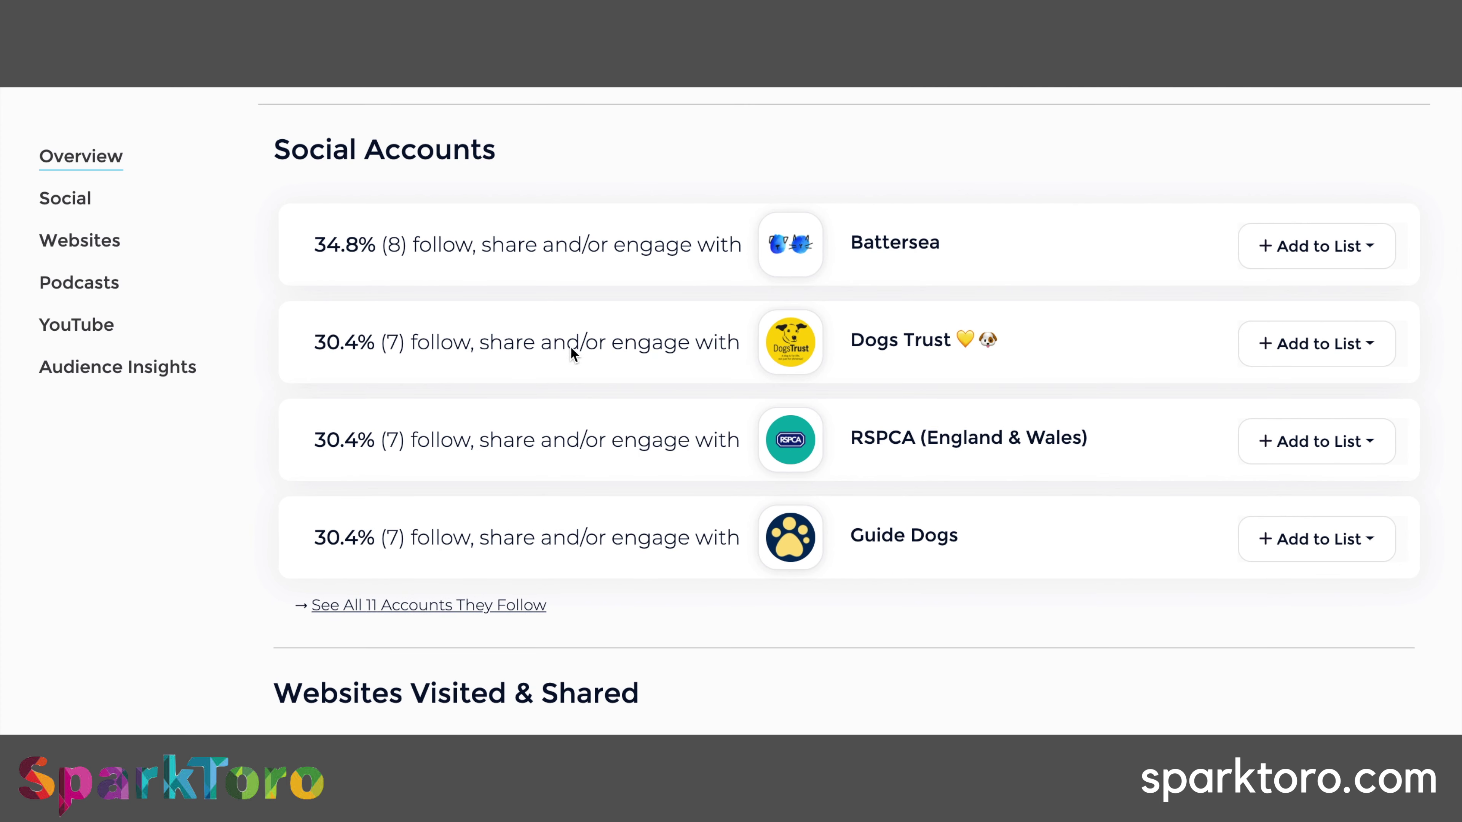
scroll(102, 544, "down", 8)
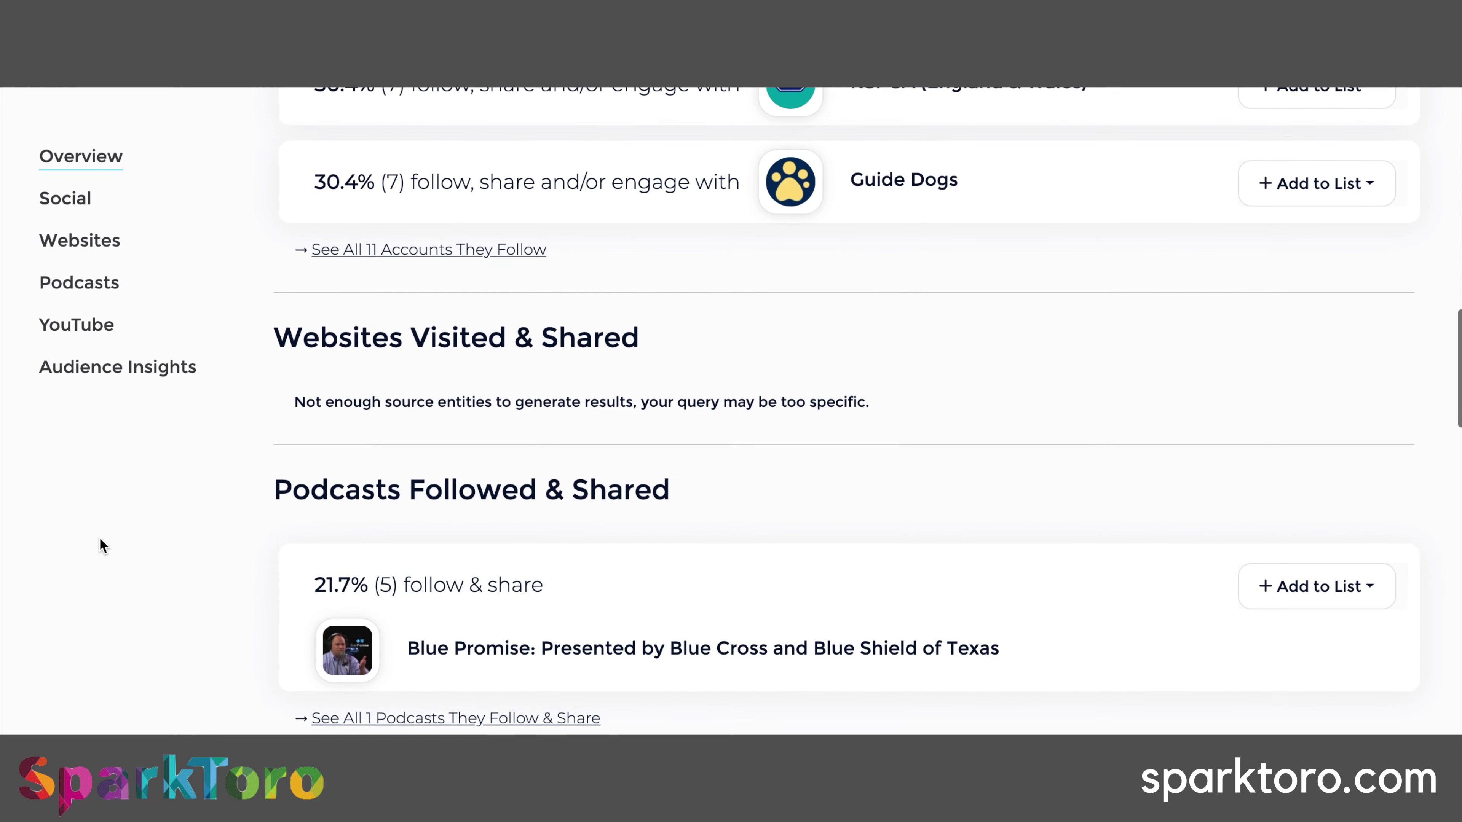
scroll(102, 544, "down", 1)
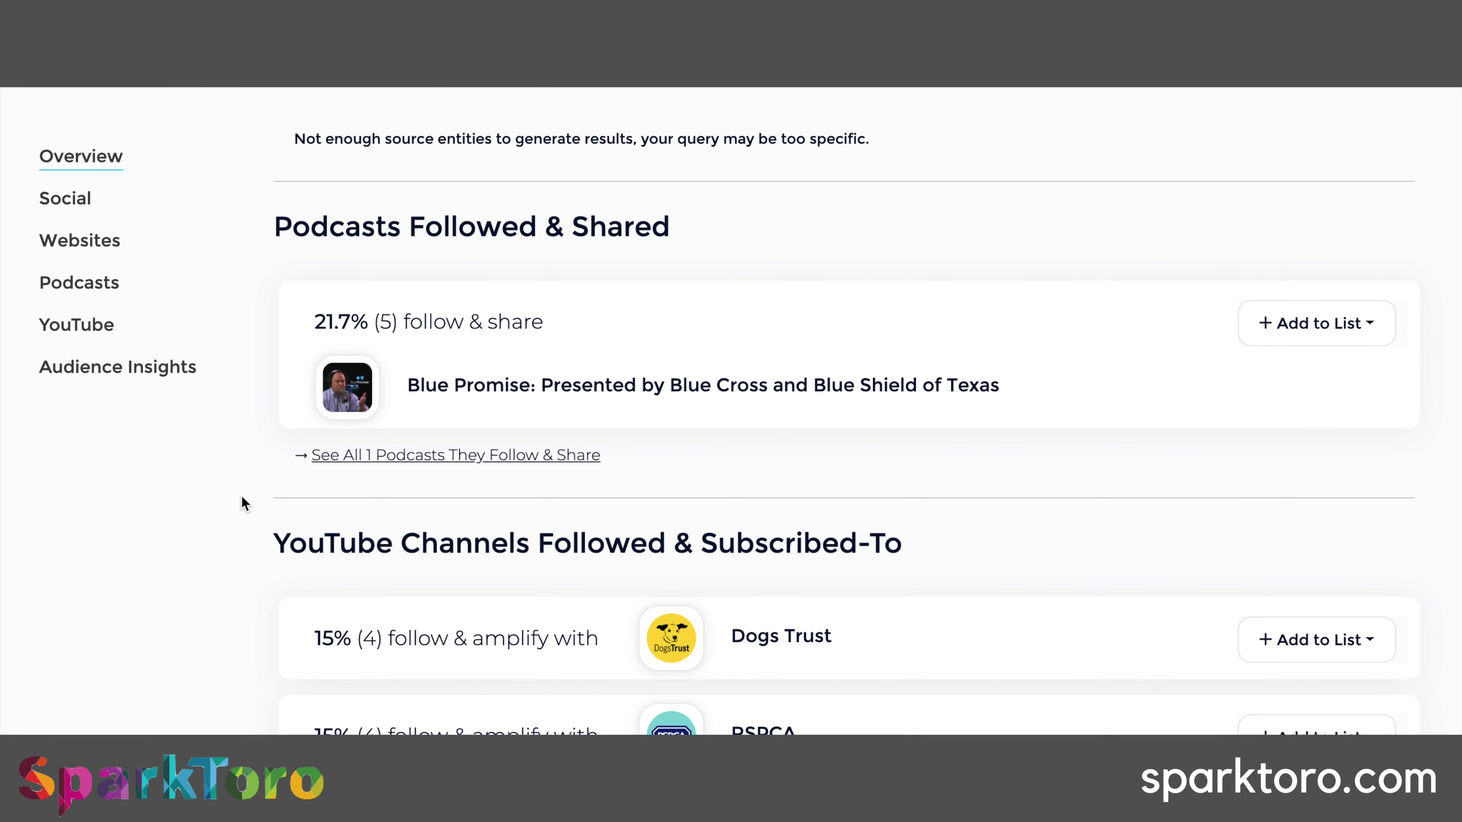
scroll(241, 502, "down", 5)
scroll(241, 501, "down", 3)
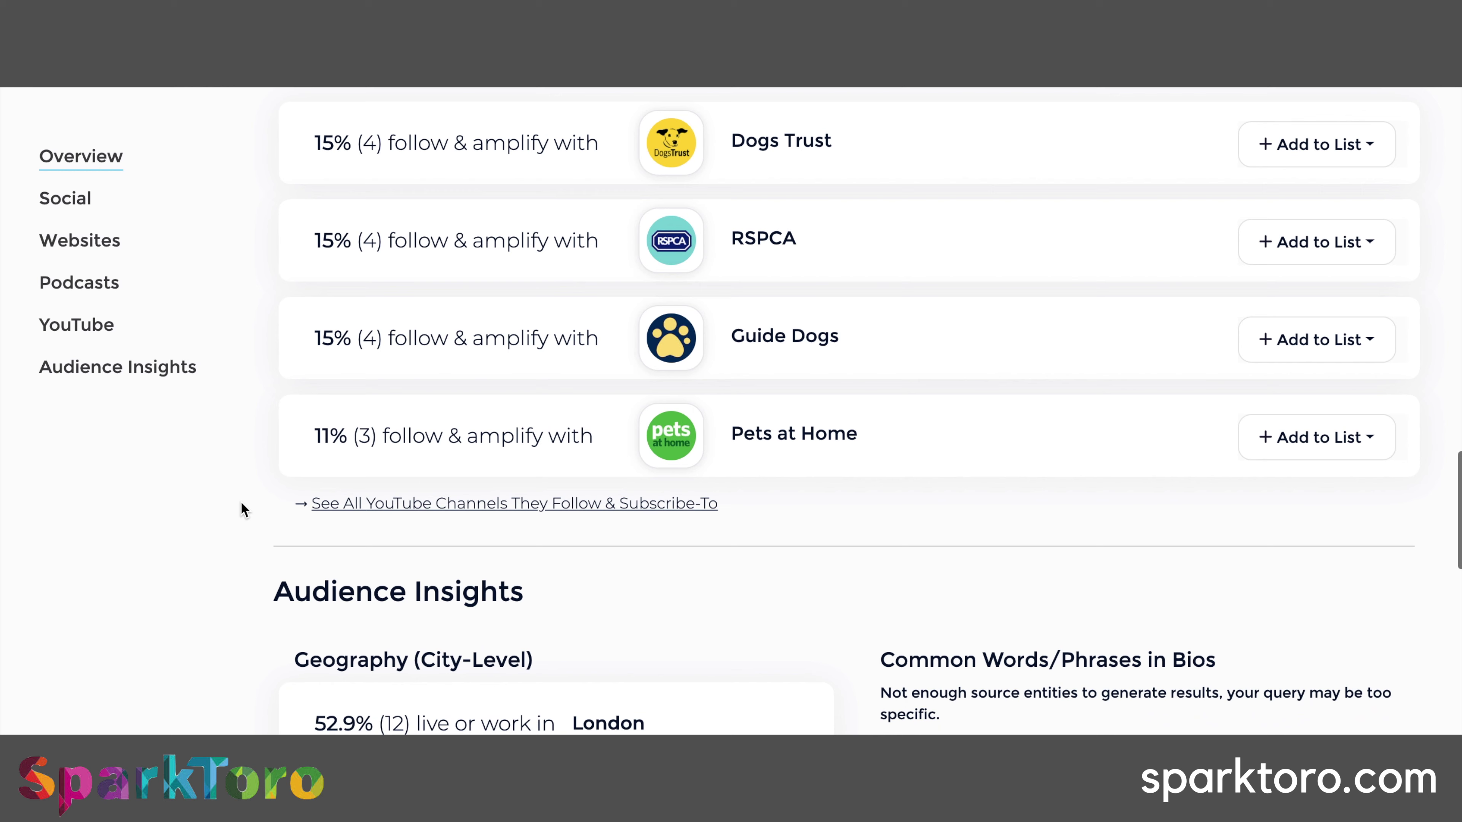
Step: Check the city geography, led by London at 52.9%, then return to the top
scroll(244, 509, "up", 1)
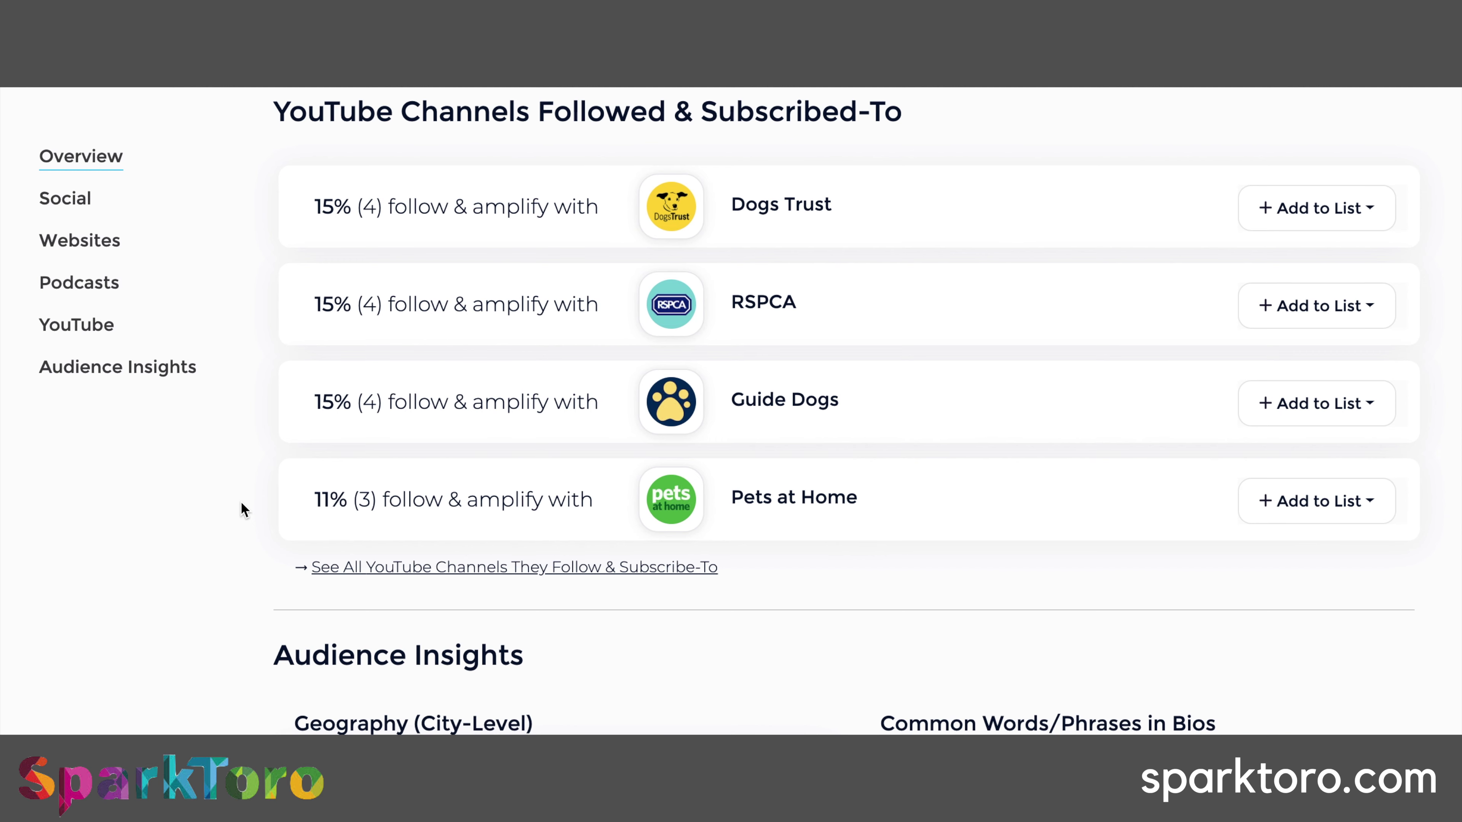
scroll(243, 510, "down", 10)
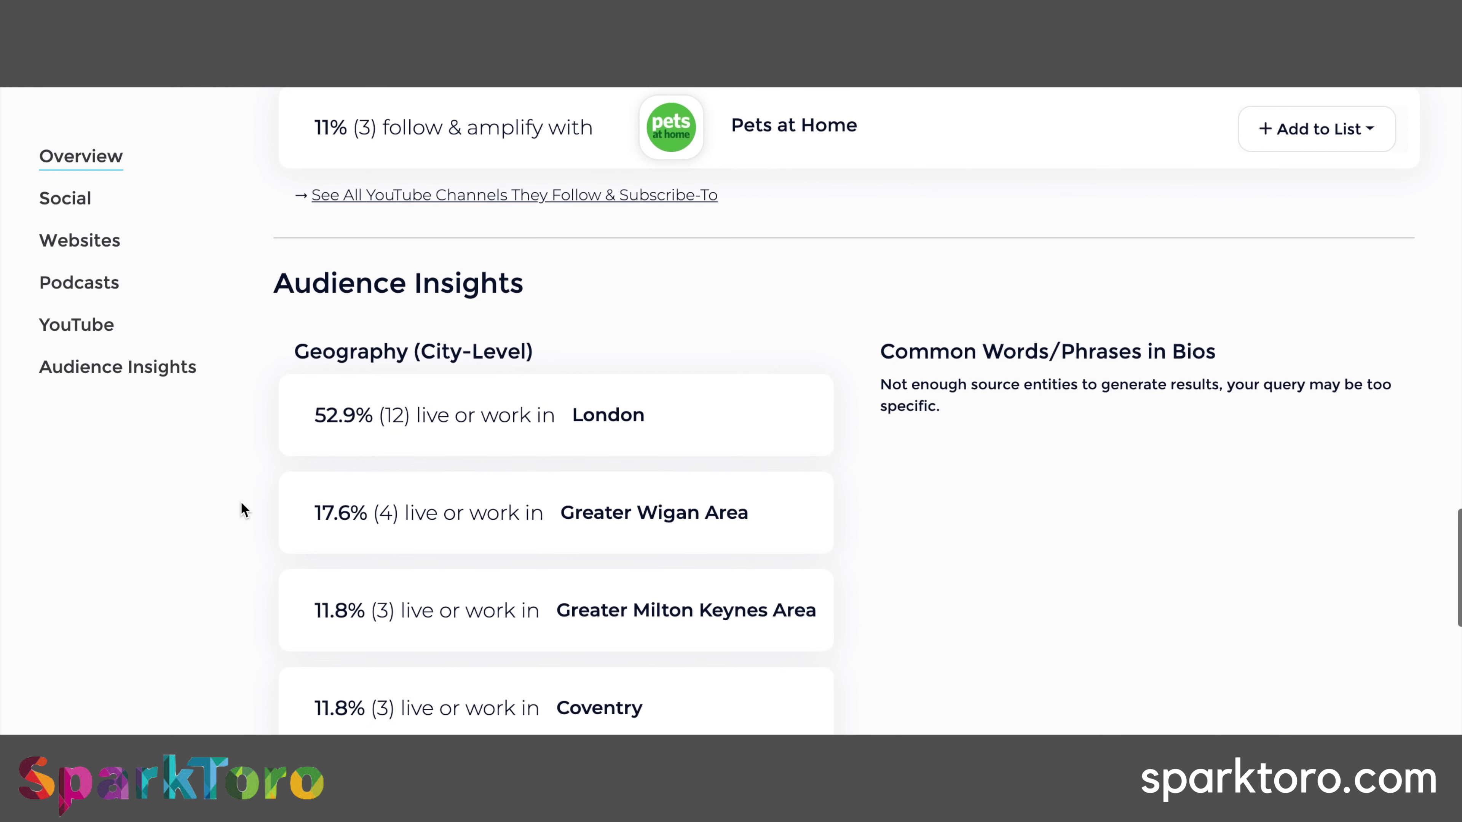
scroll(243, 510, "up", 1)
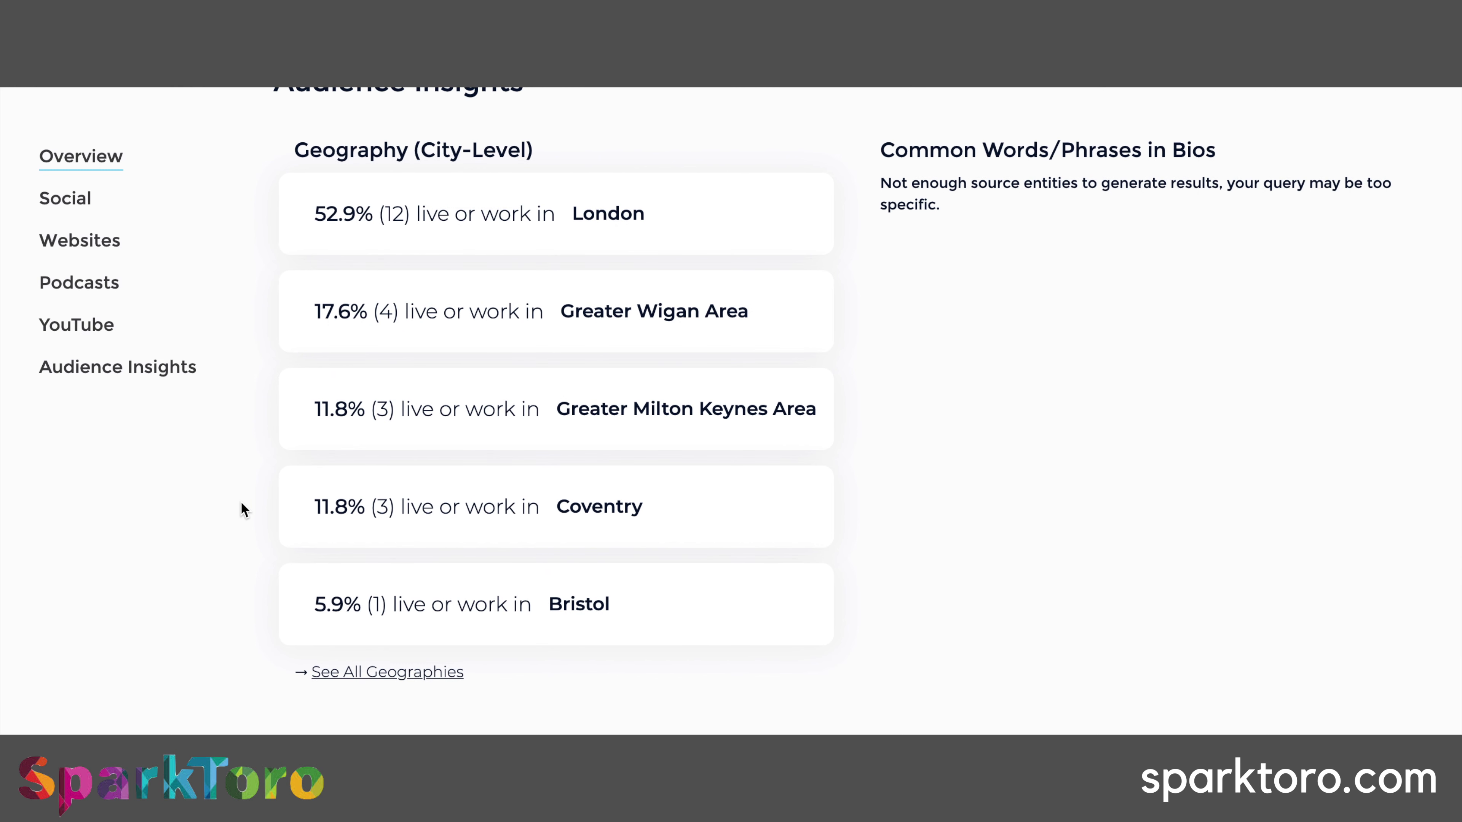
scroll(242, 506, "up", 8)
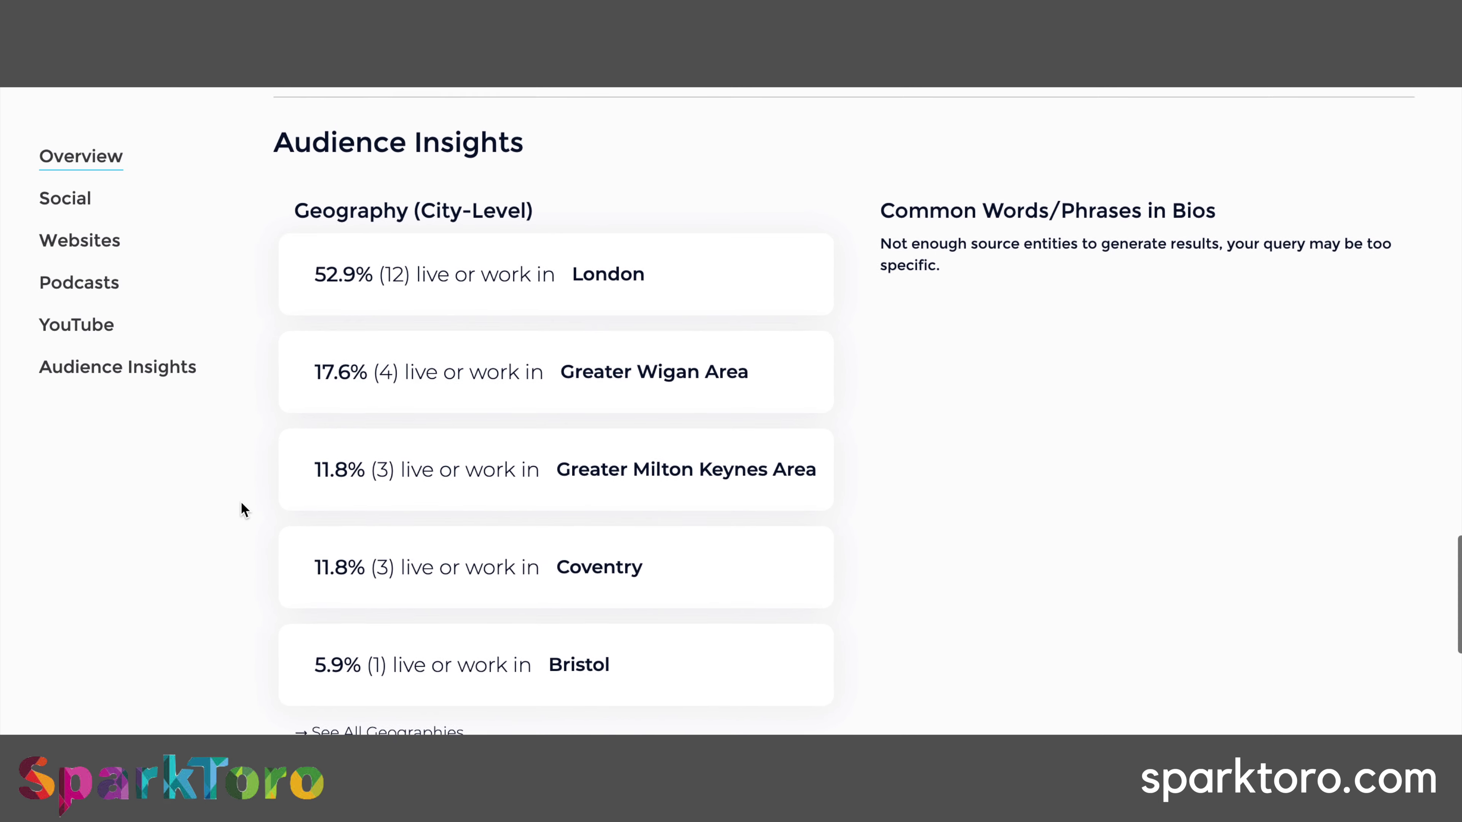
scroll(242, 506, "up", 10)
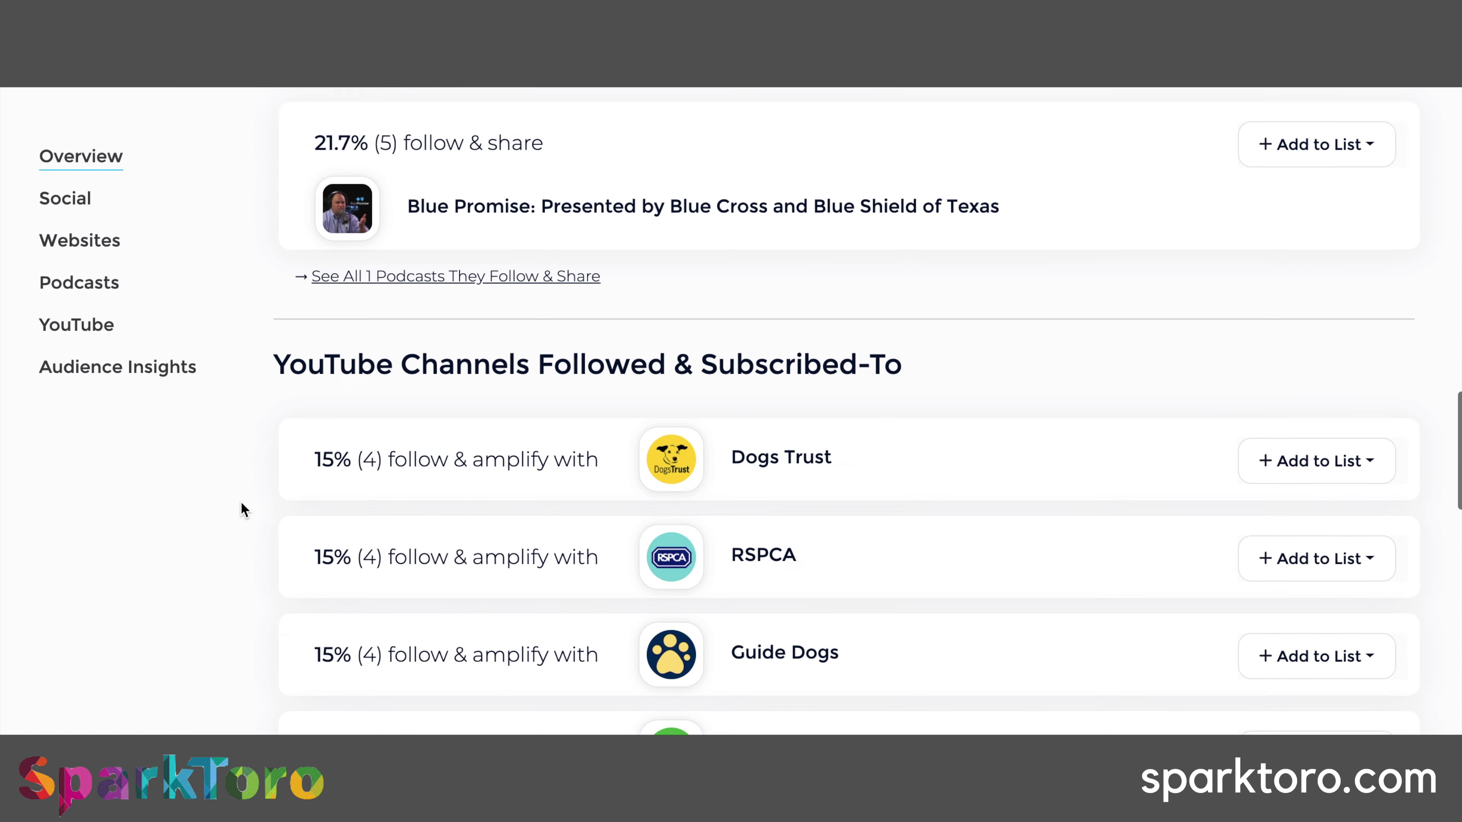
scroll(242, 506, "up", 5)
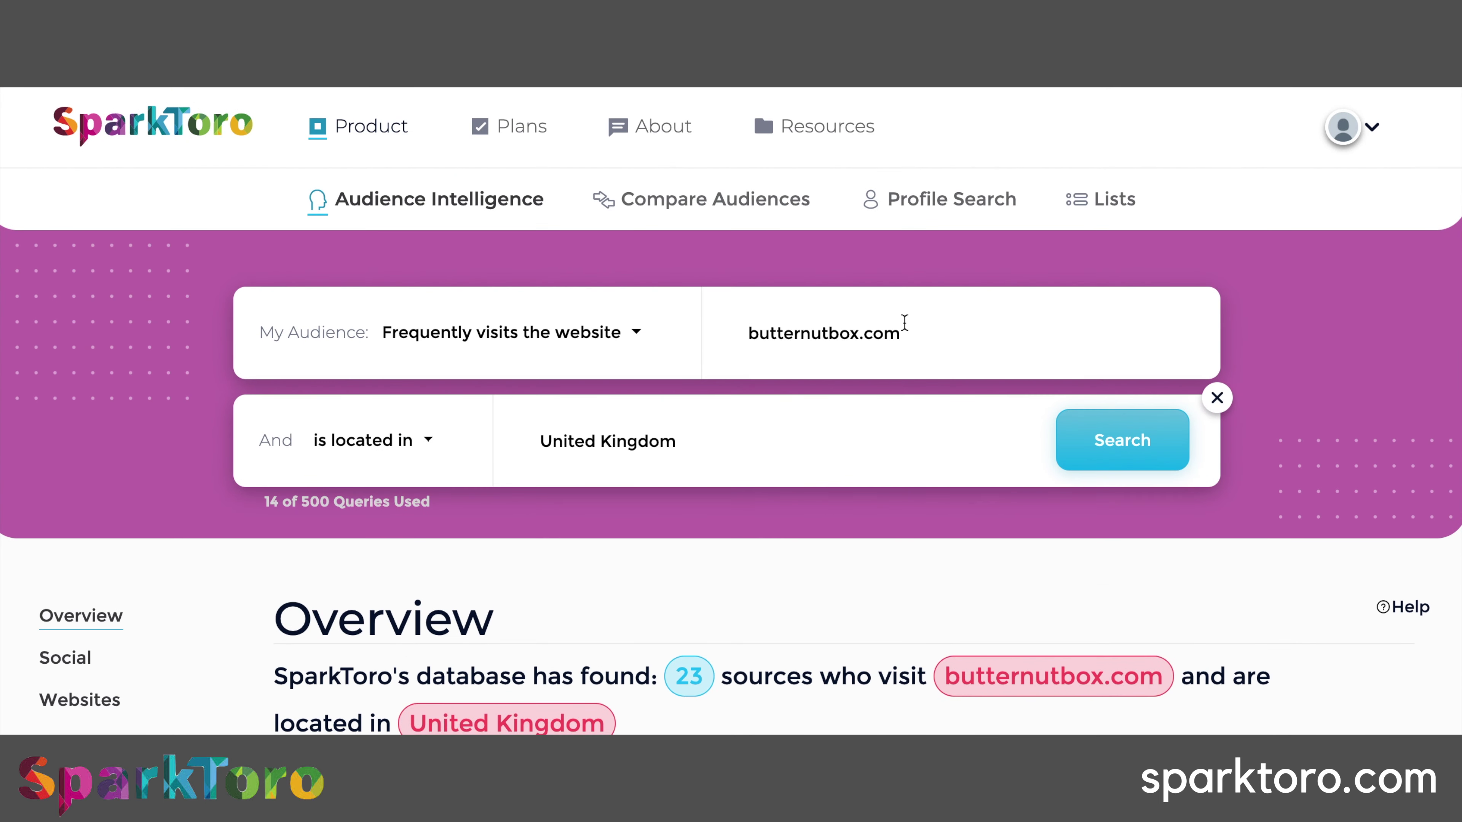
Step: Switch the My Audience type to 'Follows the social account'
left_click_drag(910, 333, 726, 339)
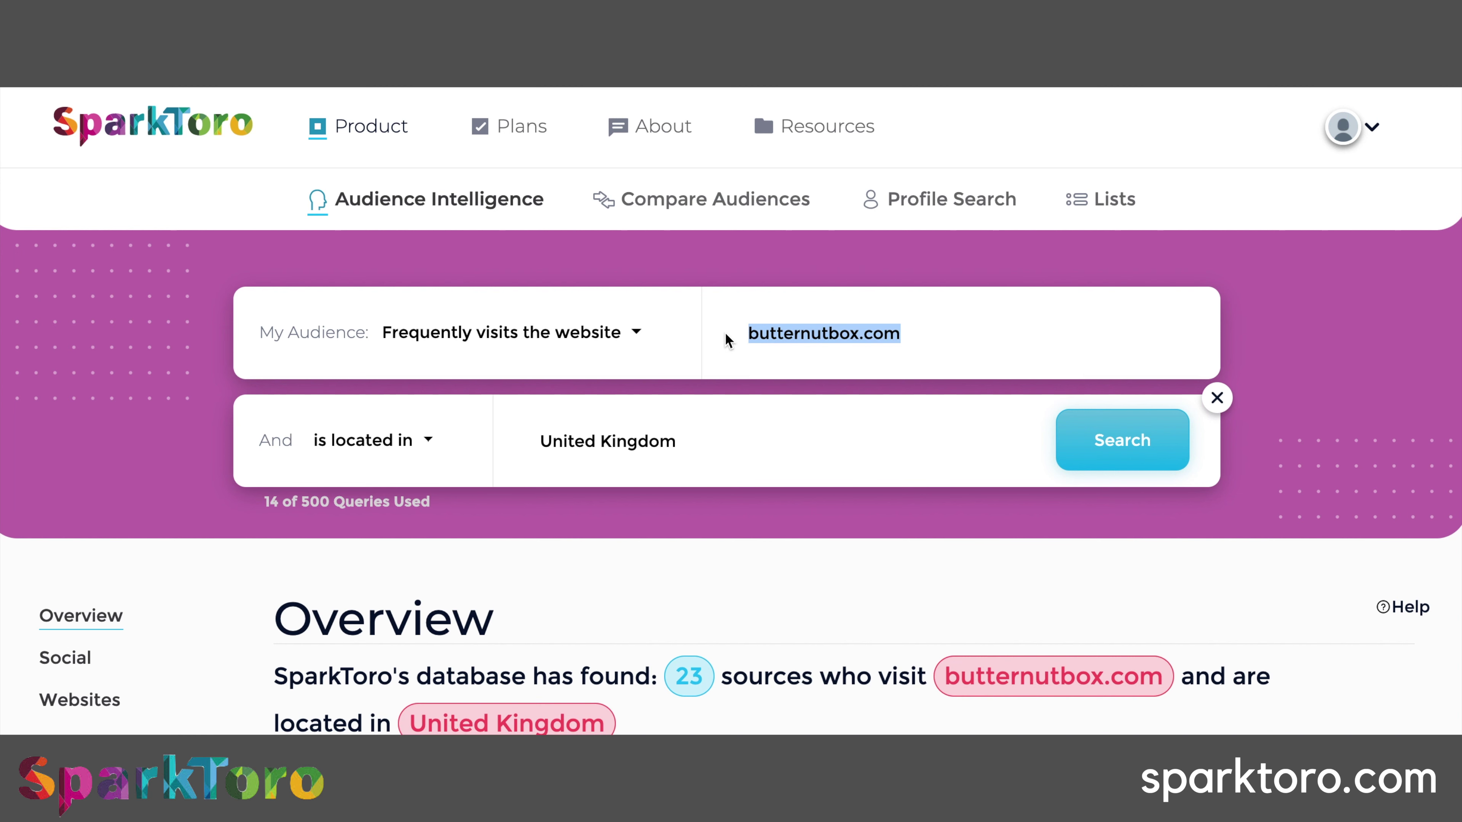
left_click(638, 336)
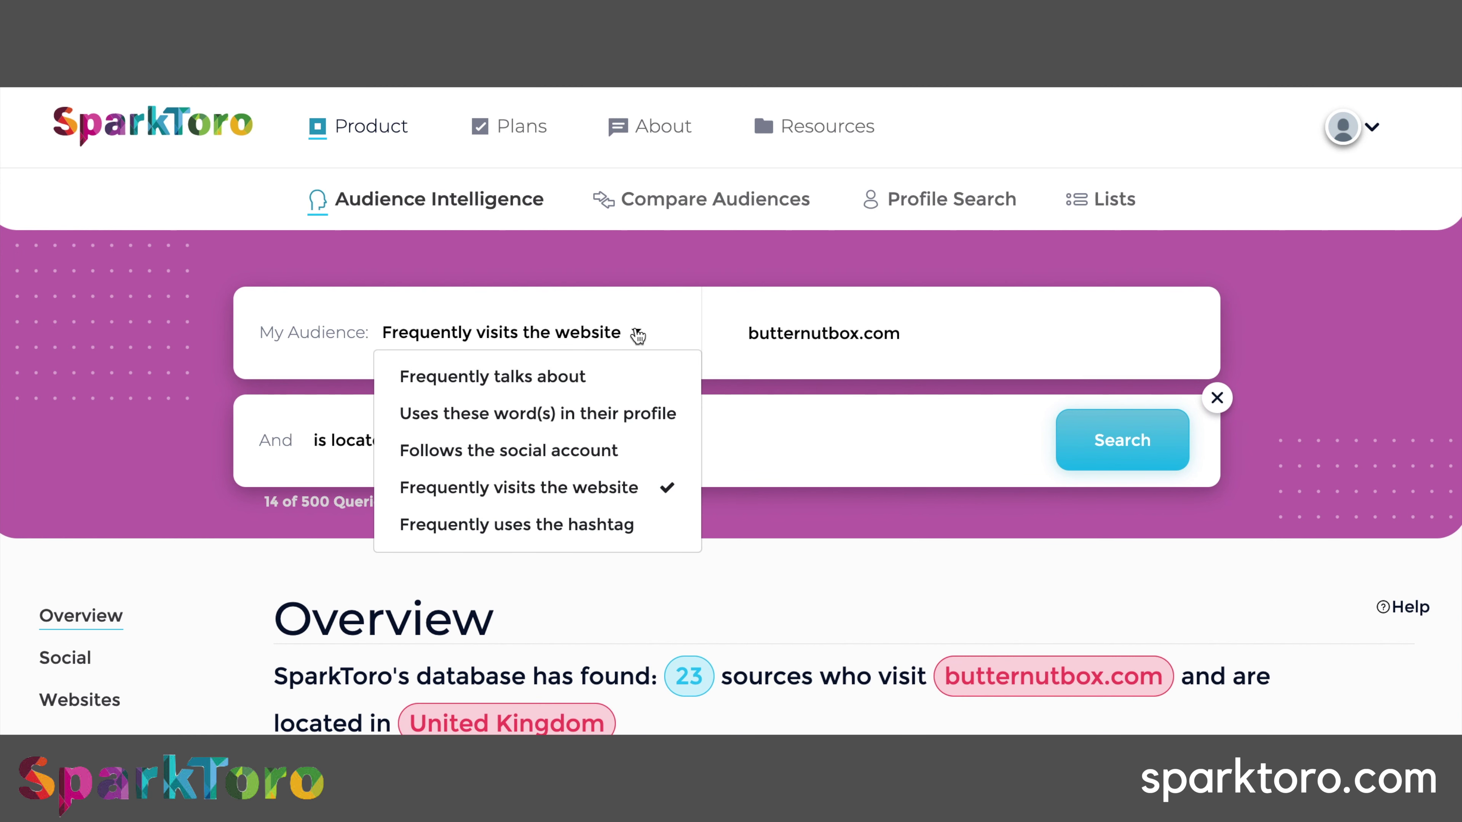
left_click(611, 455)
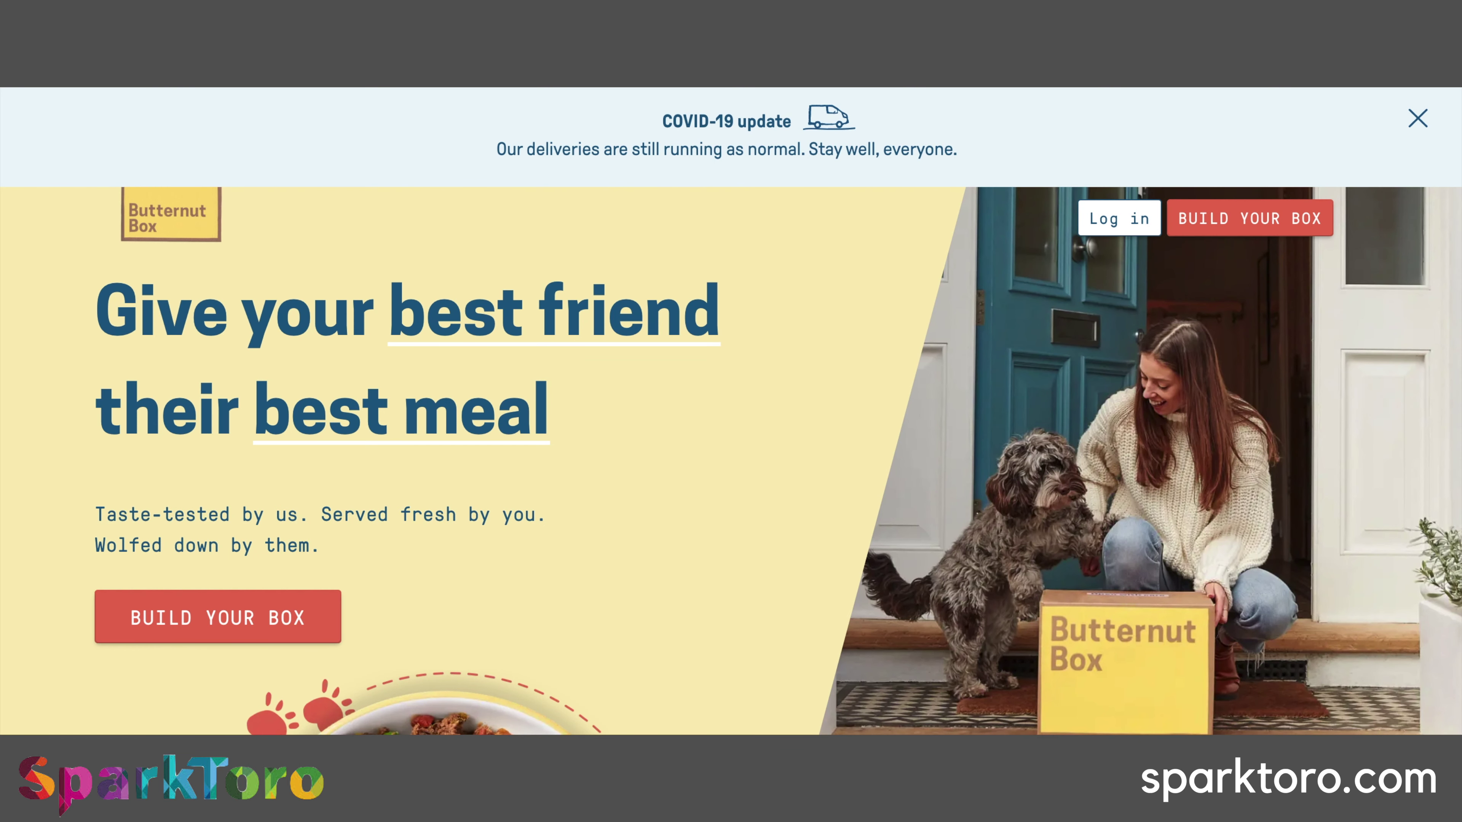
Step: Open Butternut Box's Instagram profile from the butternutbox.com footer
scroll(661, 507, "down", 15)
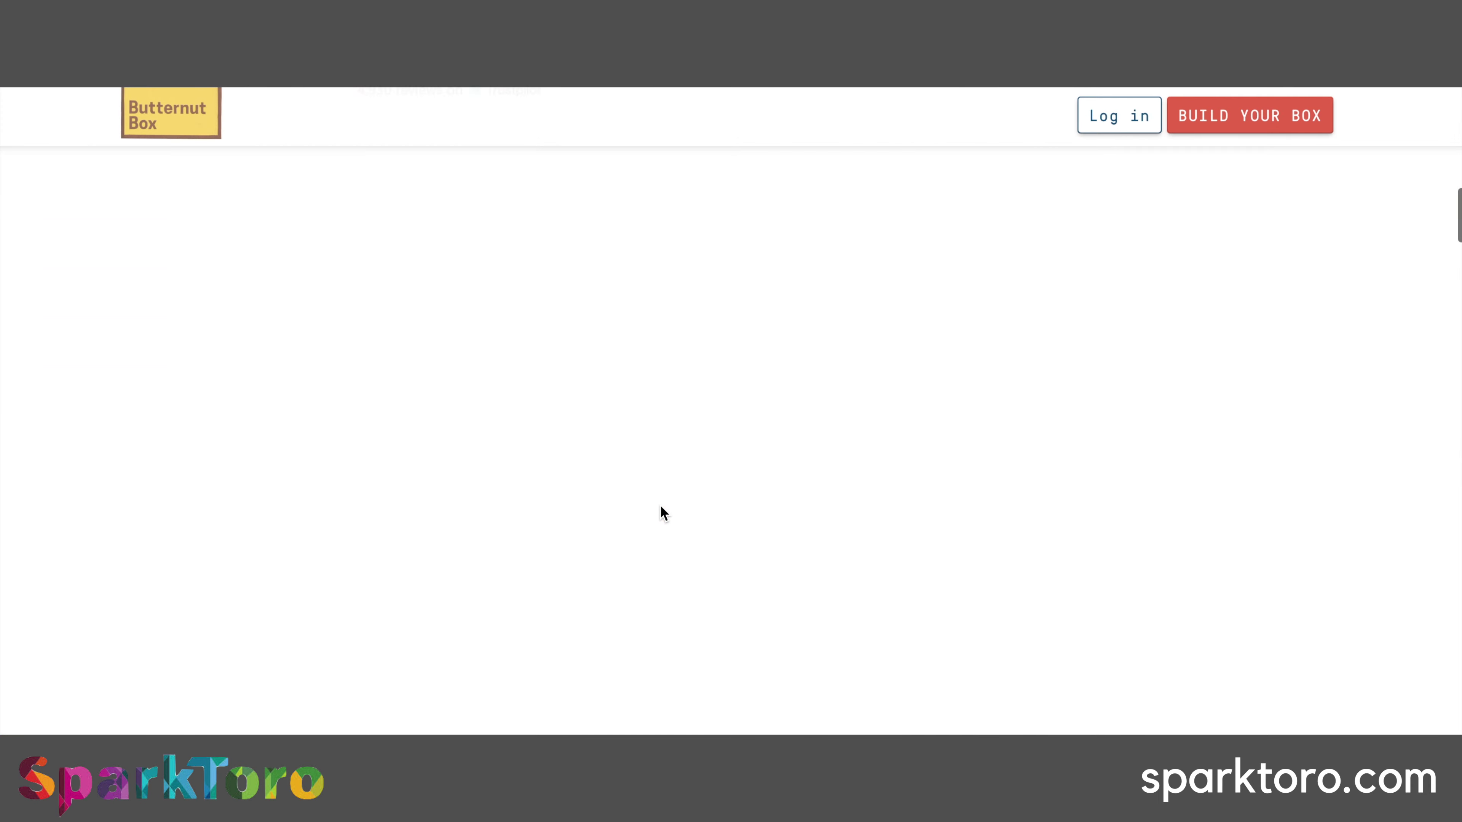
scroll(660, 510, "down", 10)
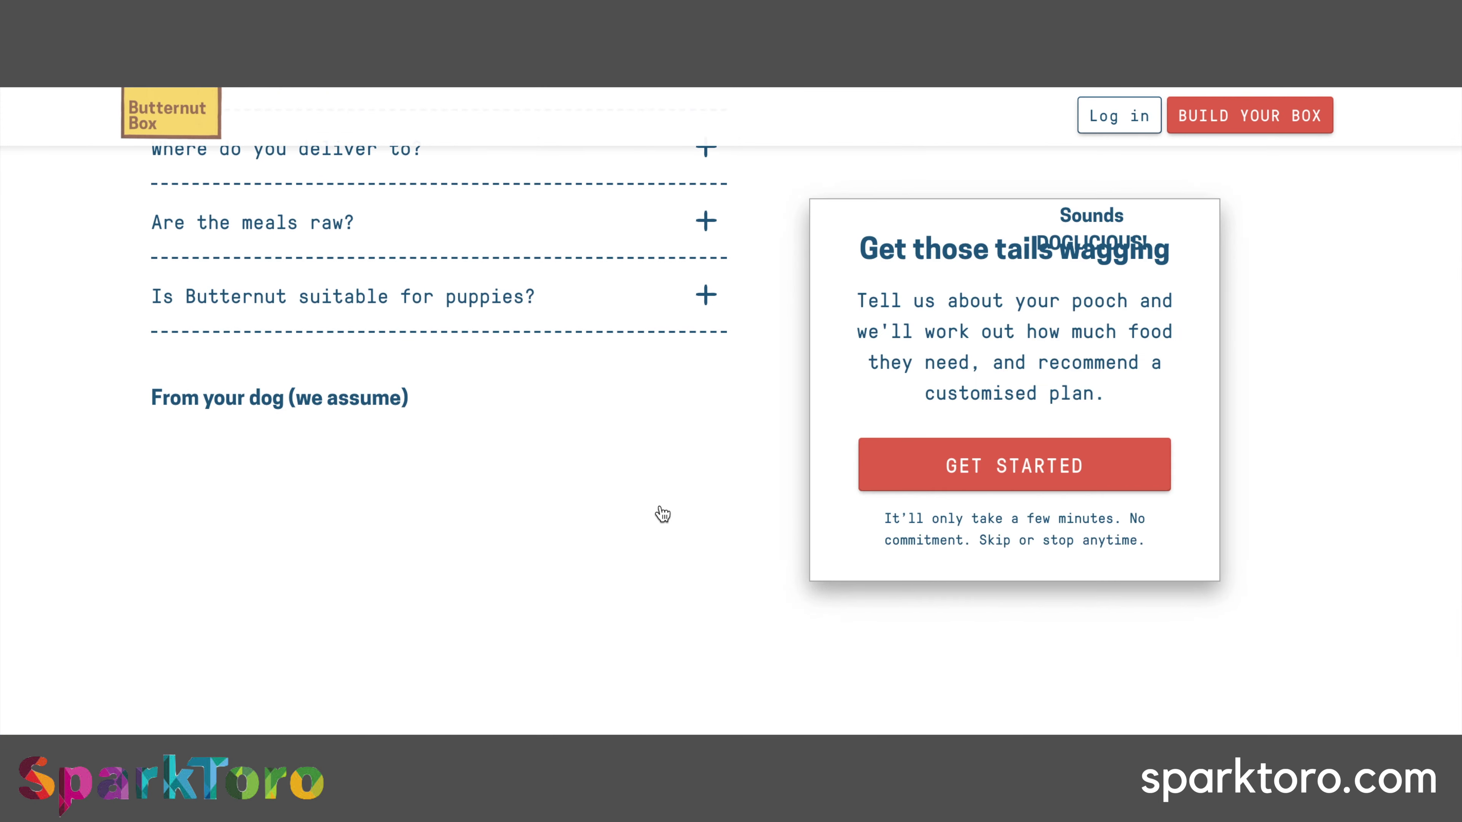
scroll(864, 534, "down", 10)
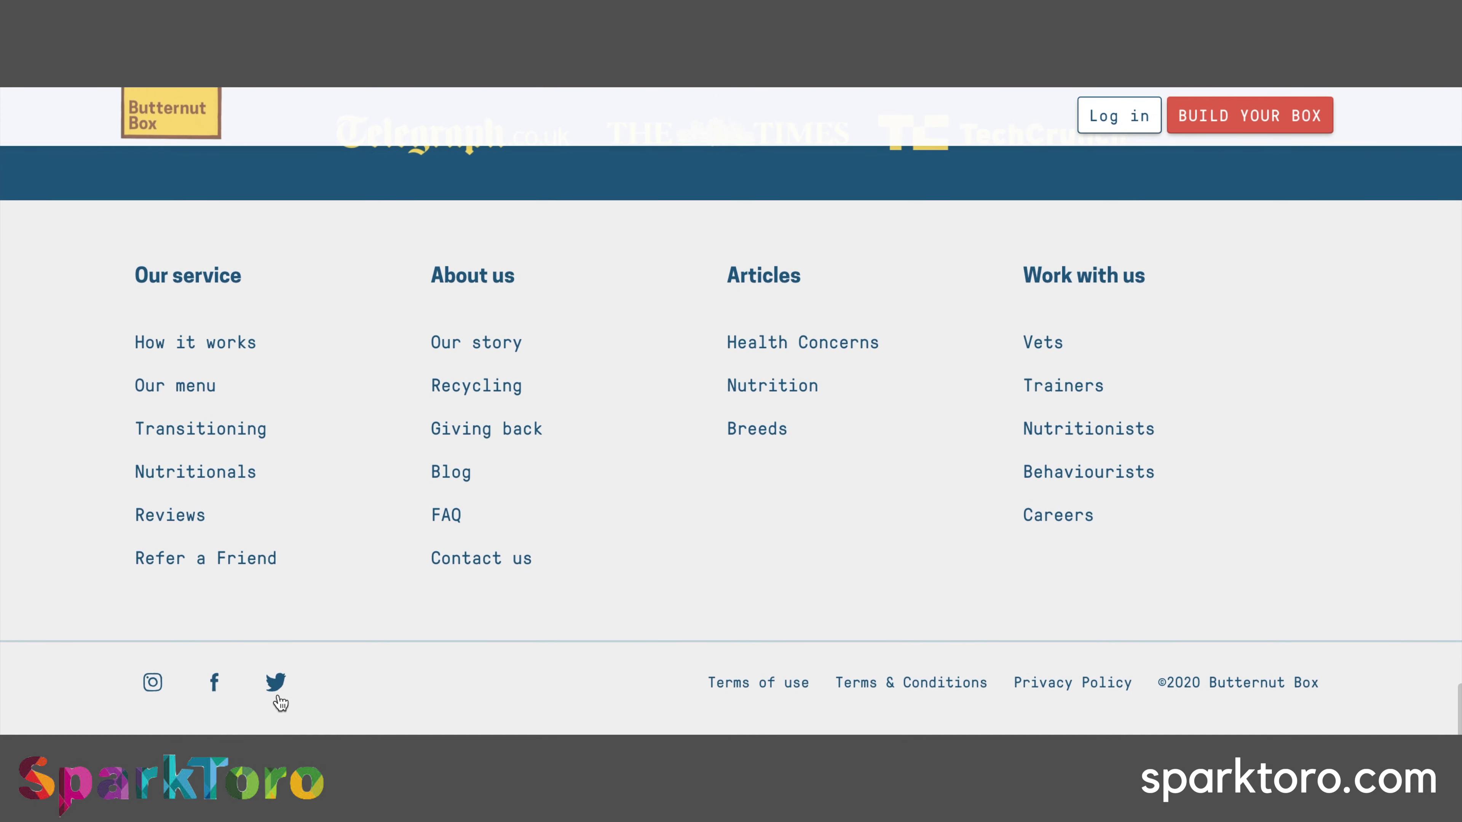
left_click(155, 684)
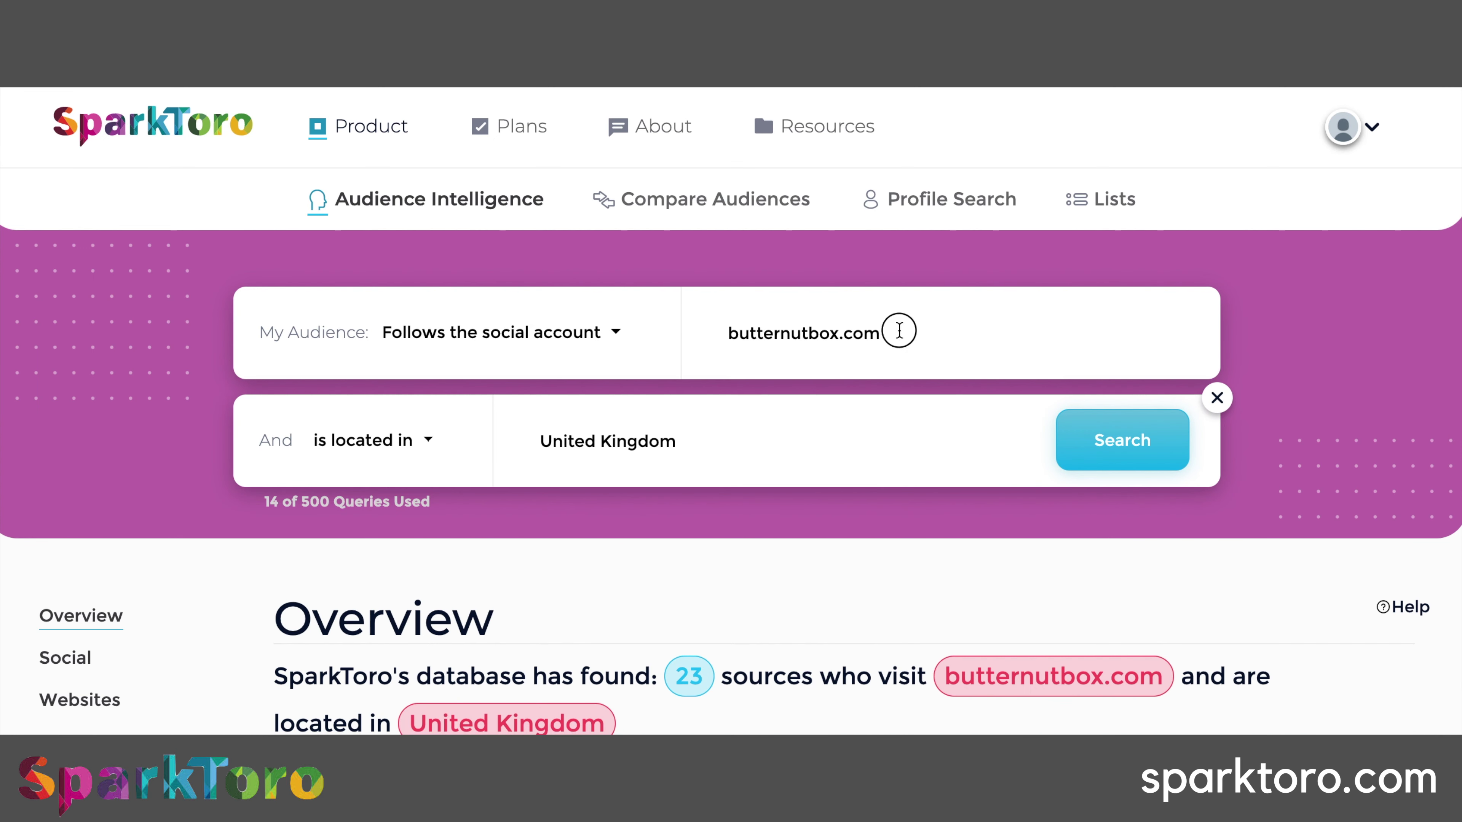
left_click_drag(899, 330, 640, 330)
type("https://www.instagram.com/butternutbox/")
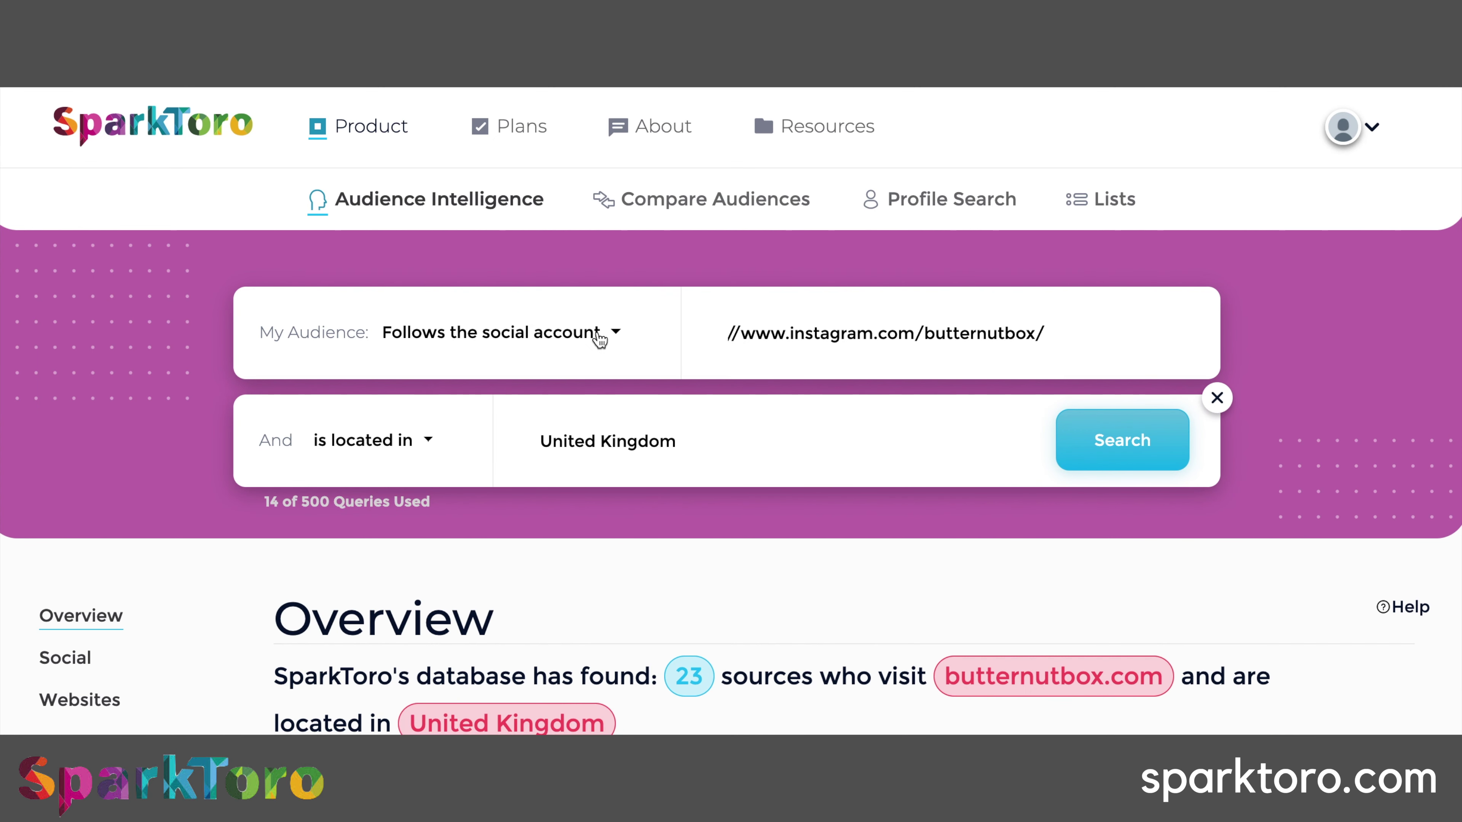
left_click(1108, 443)
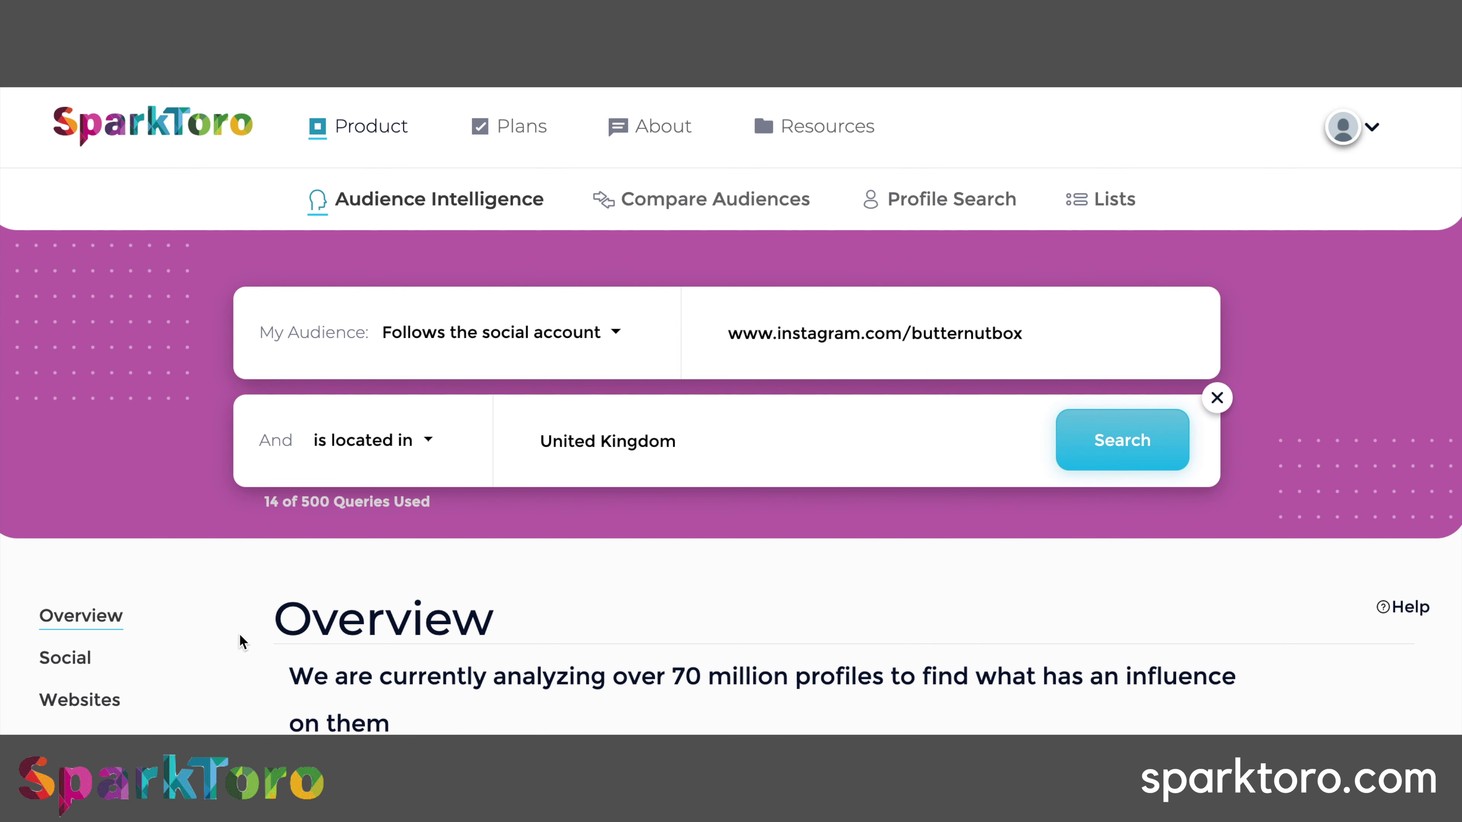
scroll(233, 617, "down", 10)
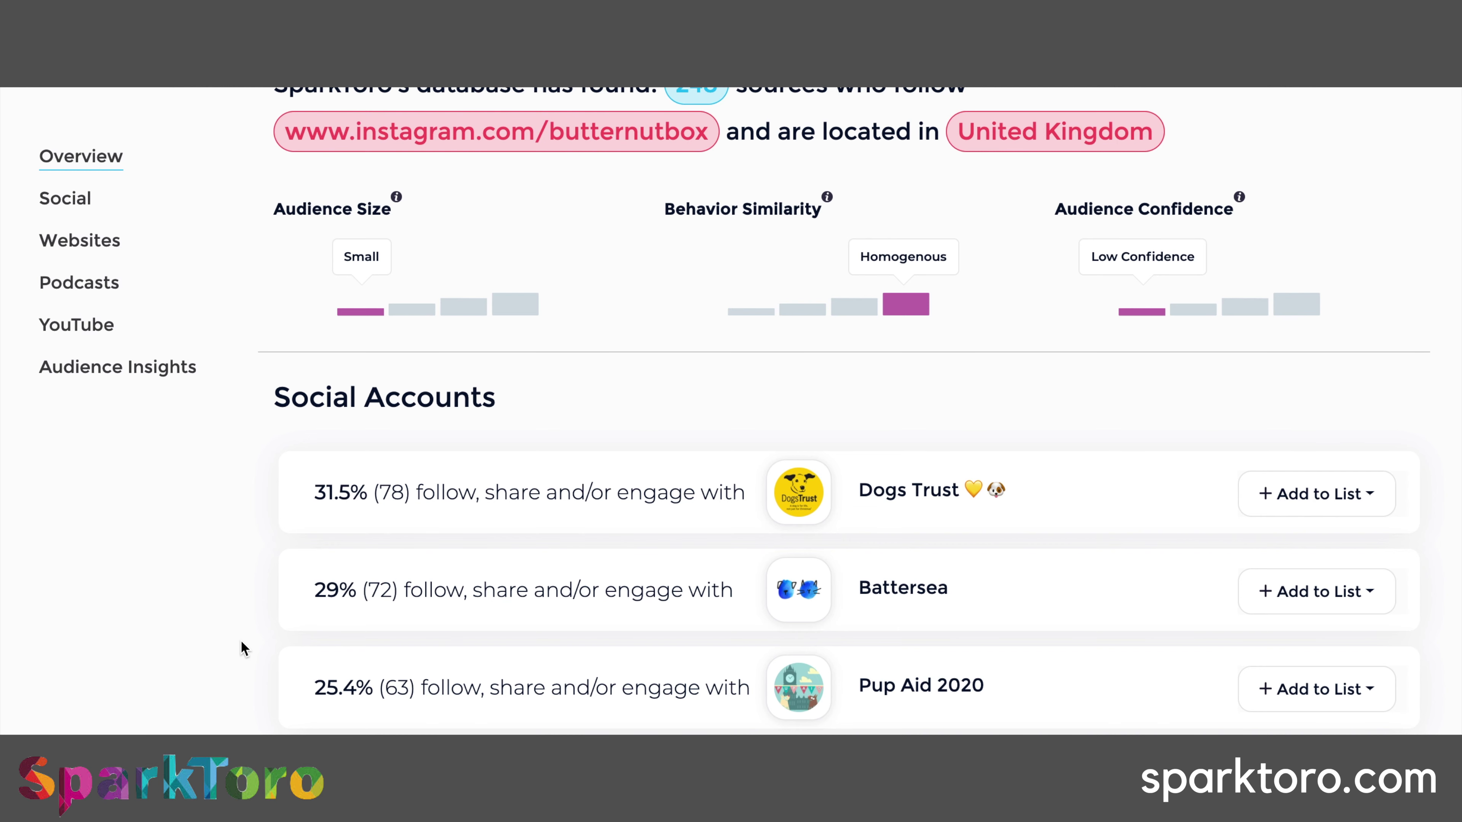
scroll(246, 632, "down", 10)
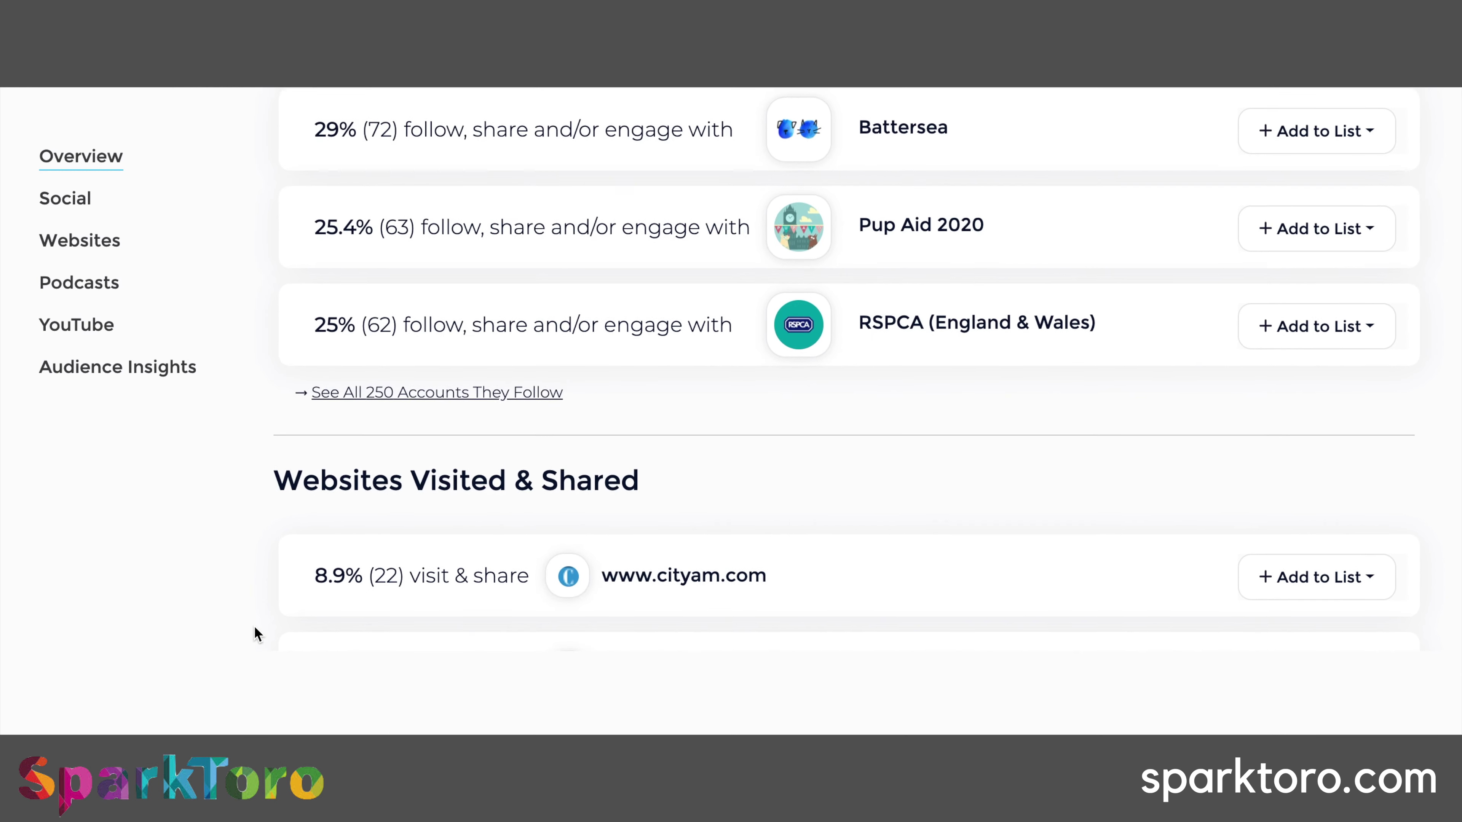
scroll(257, 634, "down", 2)
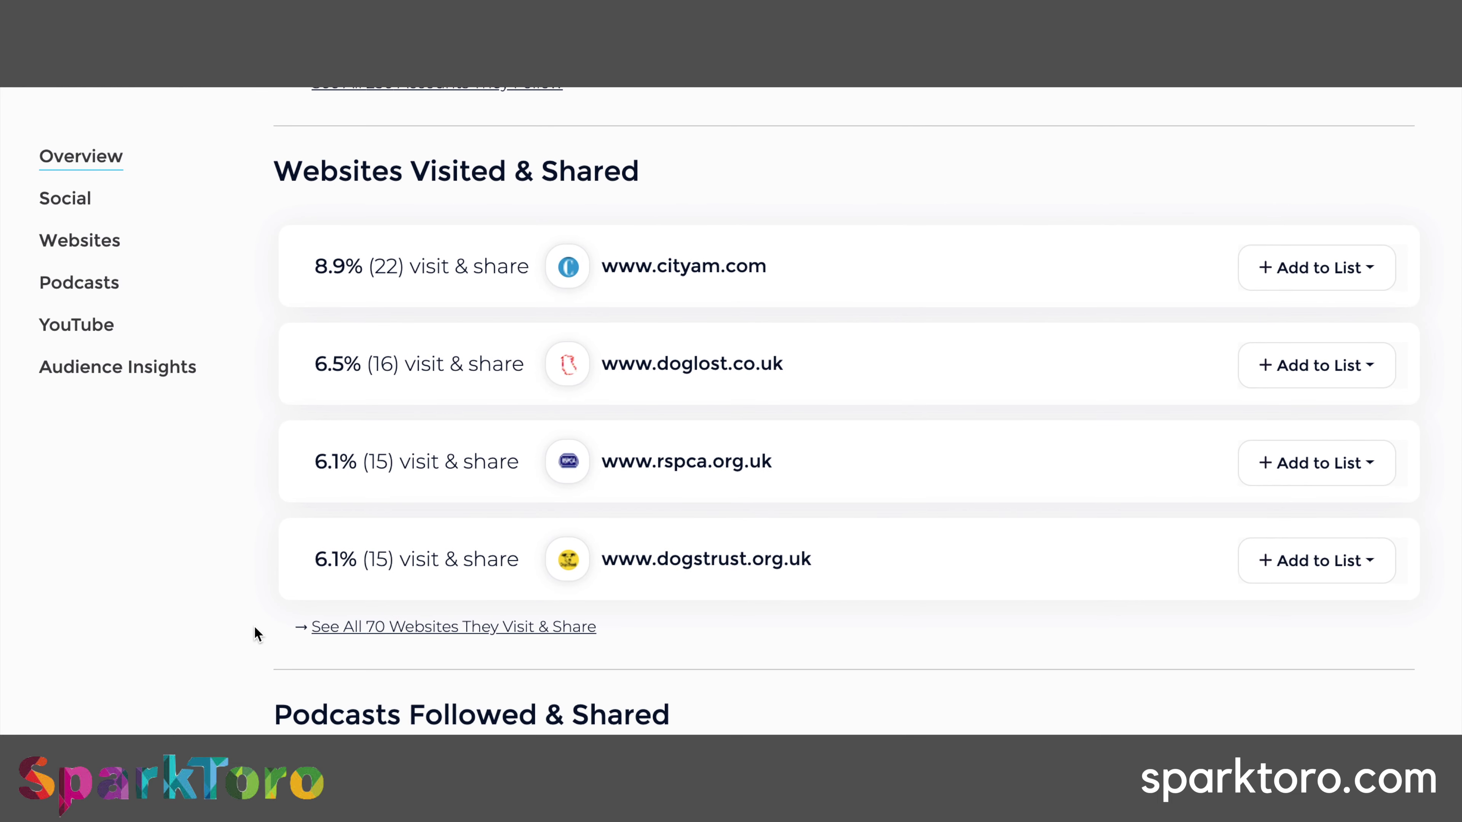
scroll(257, 634, "up", 6)
scroll(255, 629, "up", 10)
scroll(255, 629, "down", 3)
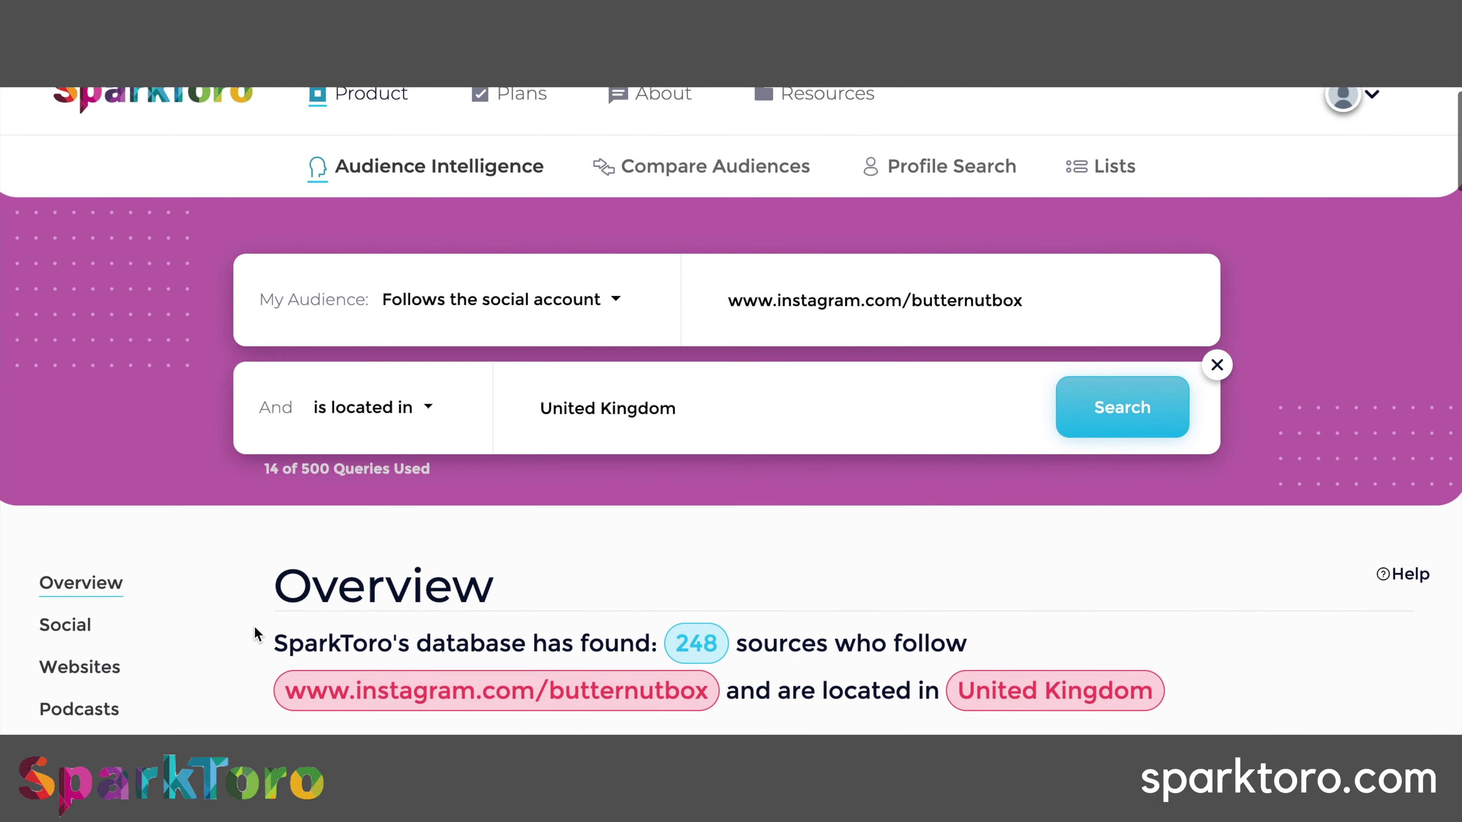
scroll(255, 629, "down", 10)
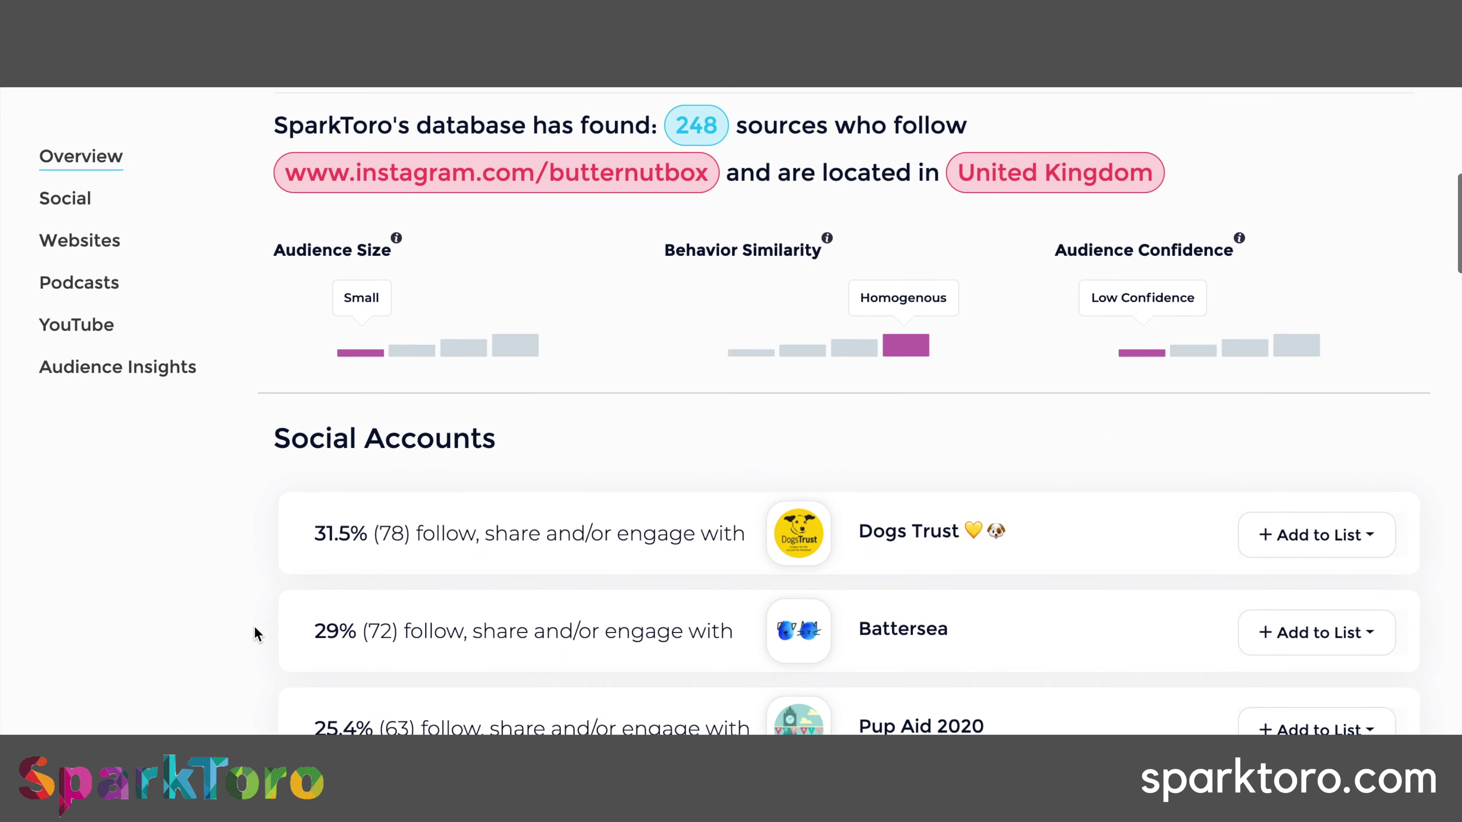
scroll(255, 629, "down", 1)
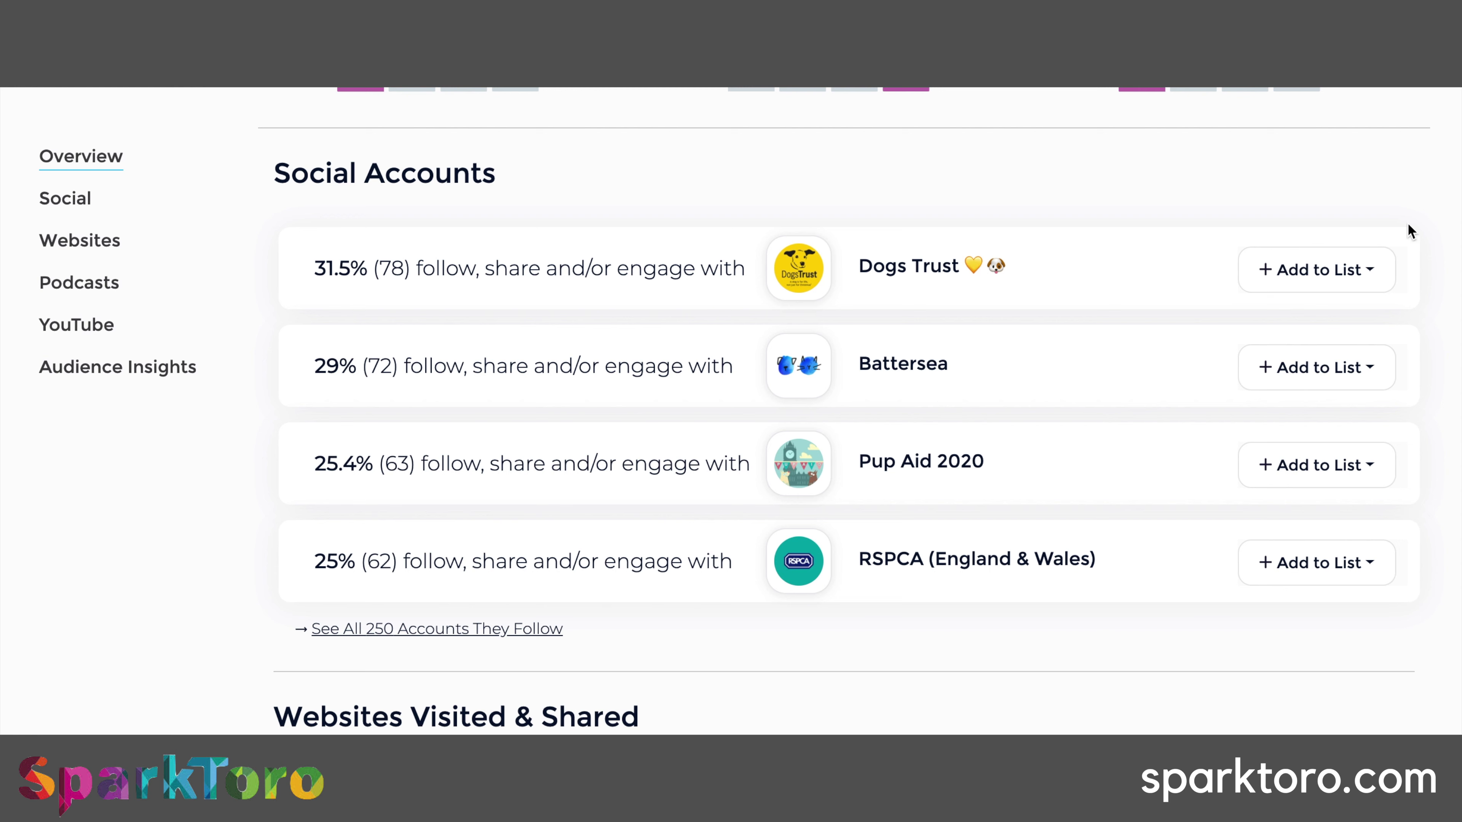
Step: Save the Dogs Trust, Battersea and RSPCA (England & Wales) results to the Pet Food Sector list
left_click(1354, 275)
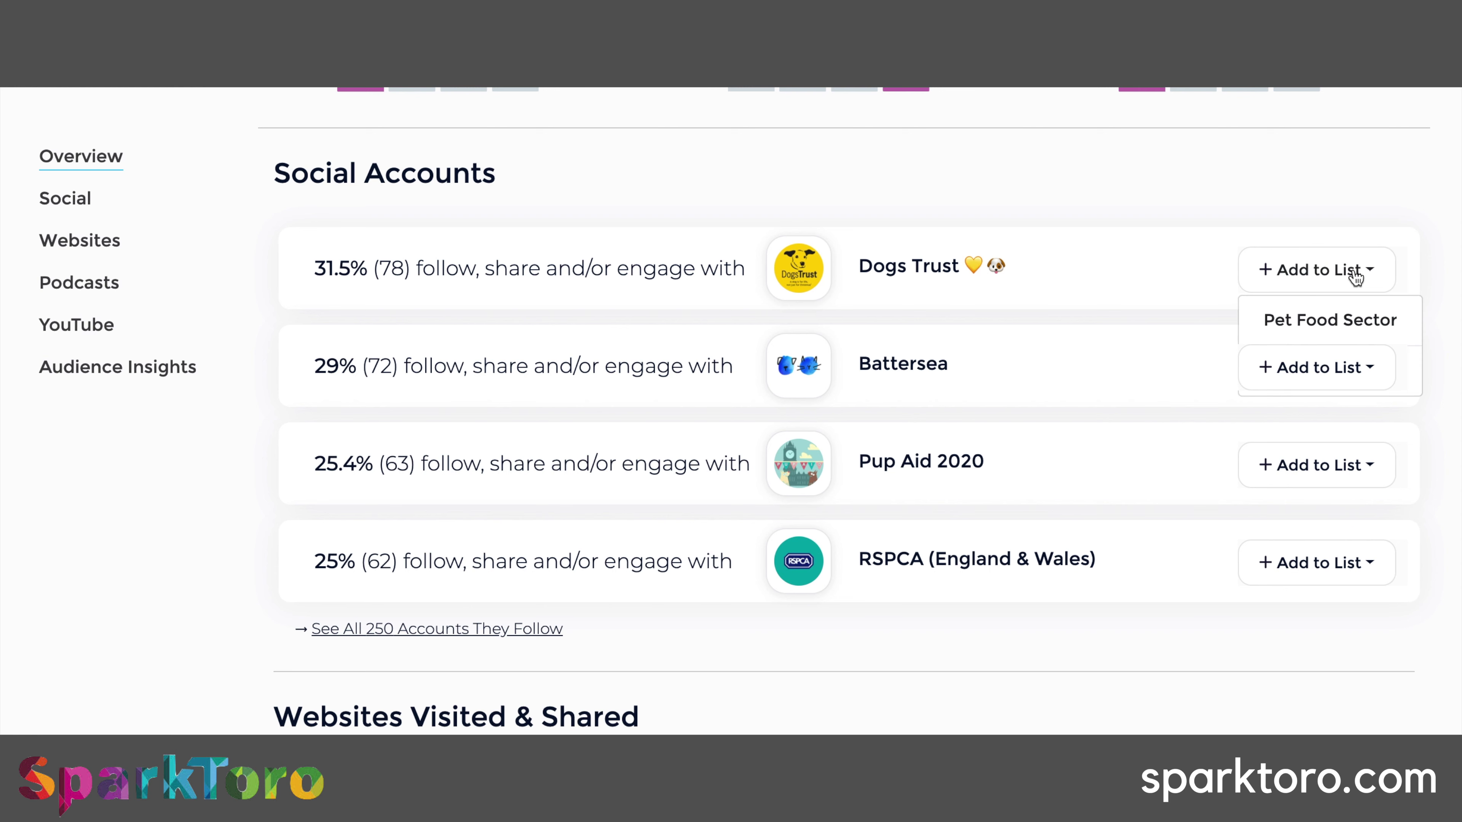
left_click(1316, 320)
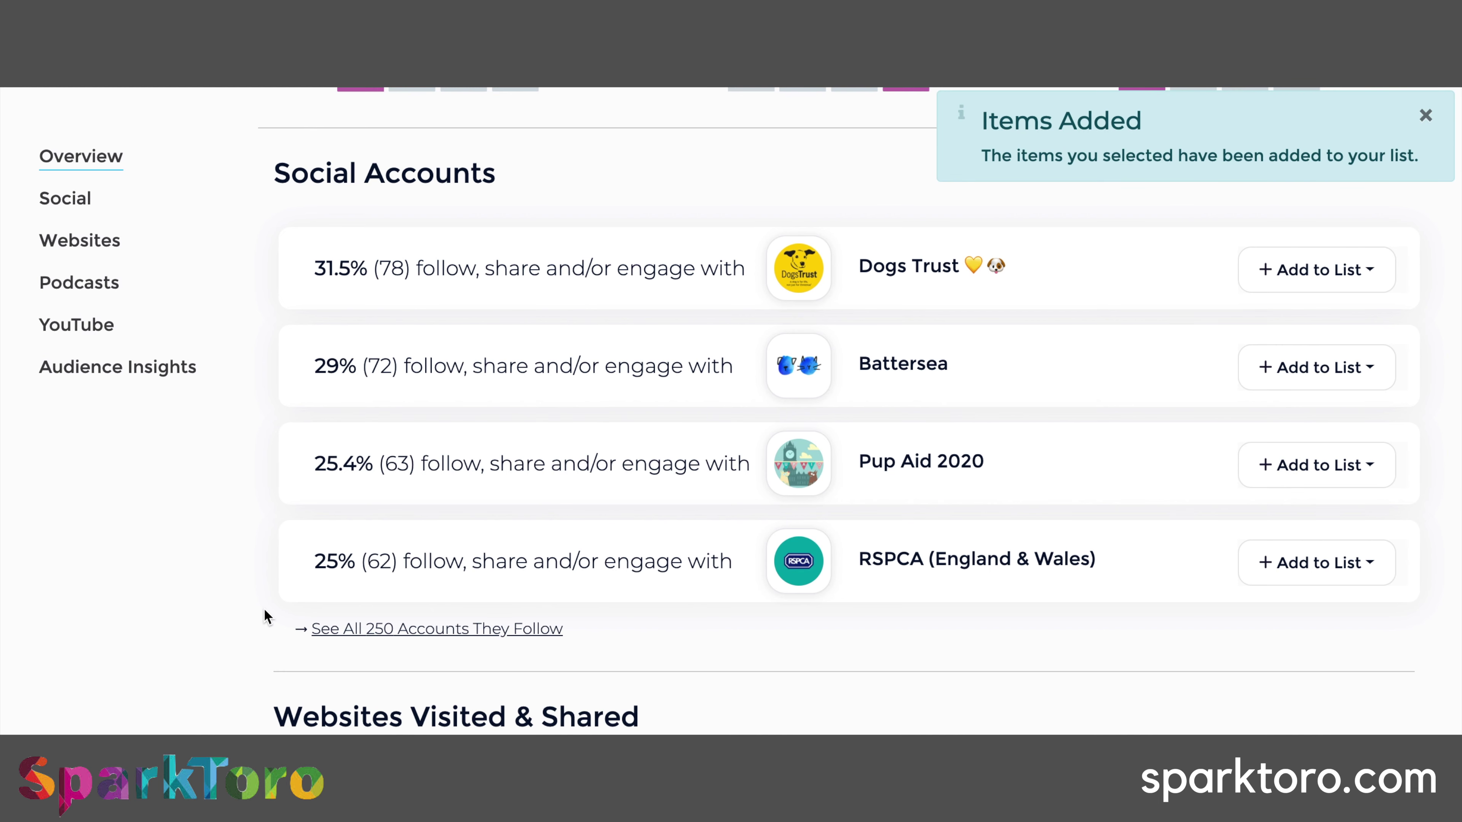
scroll(266, 610, "down", 3)
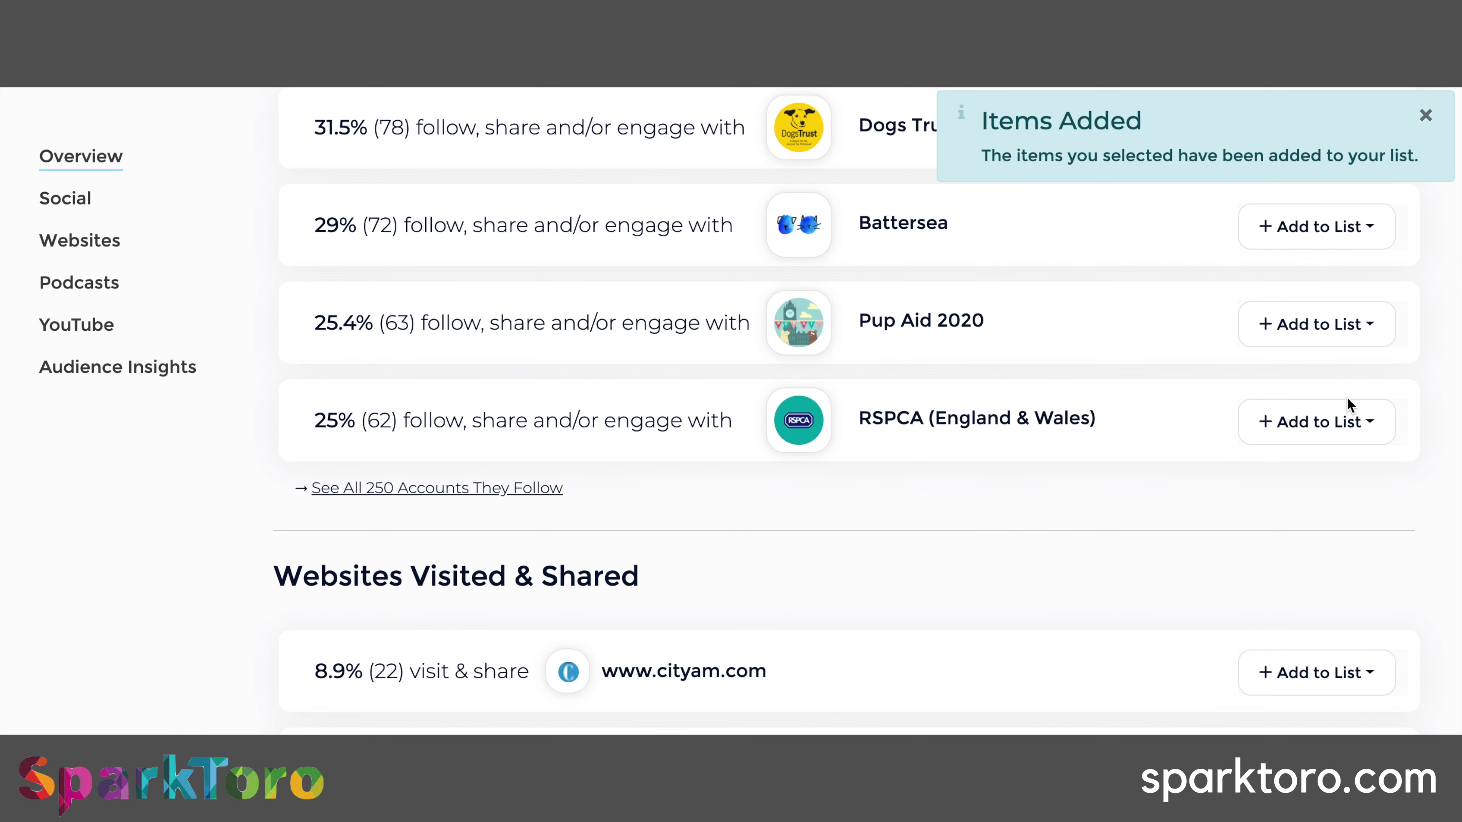
left_click(1333, 242)
left_click(1297, 277)
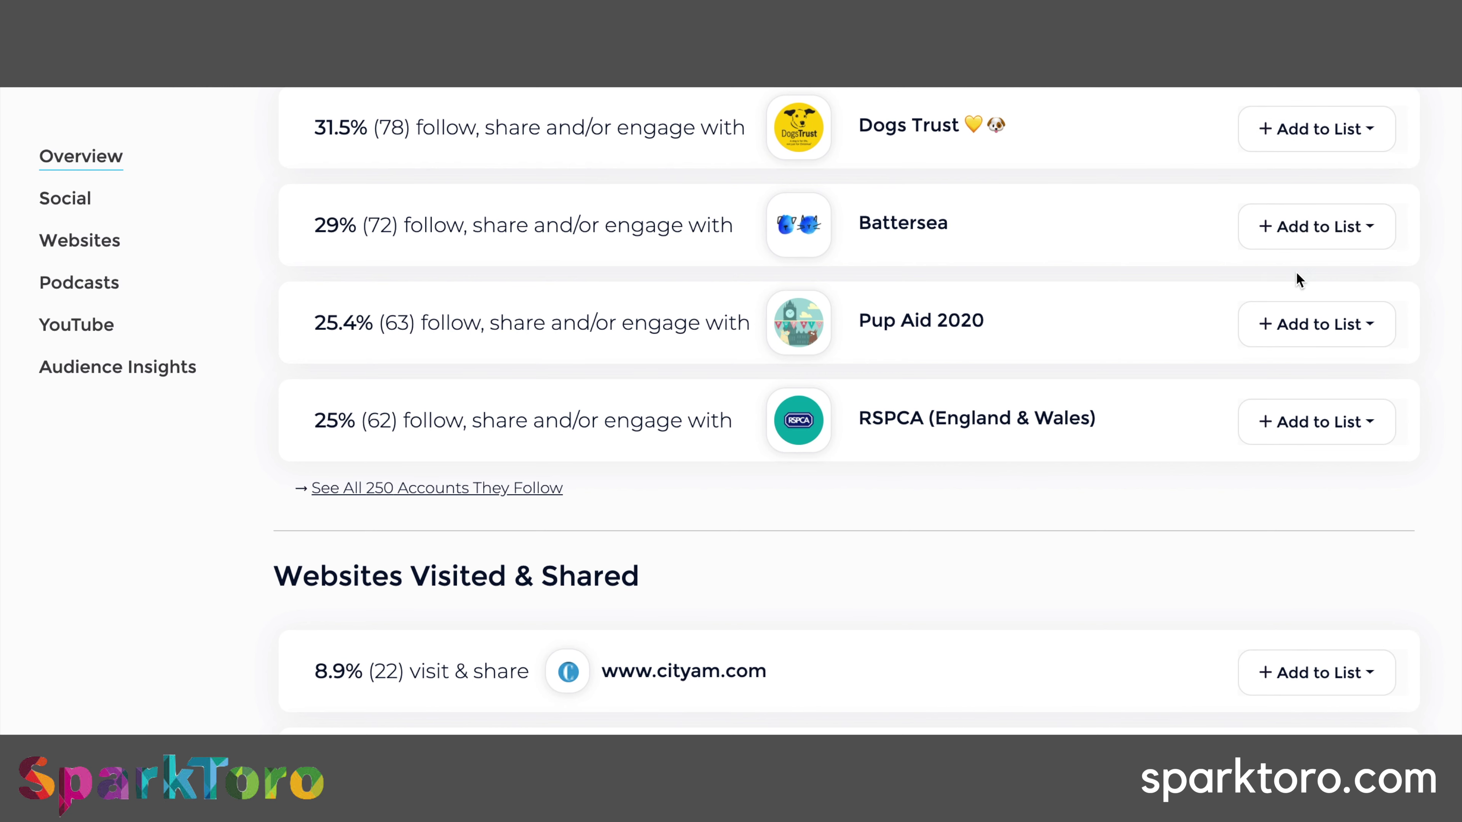
left_click(1324, 418)
left_click(1302, 473)
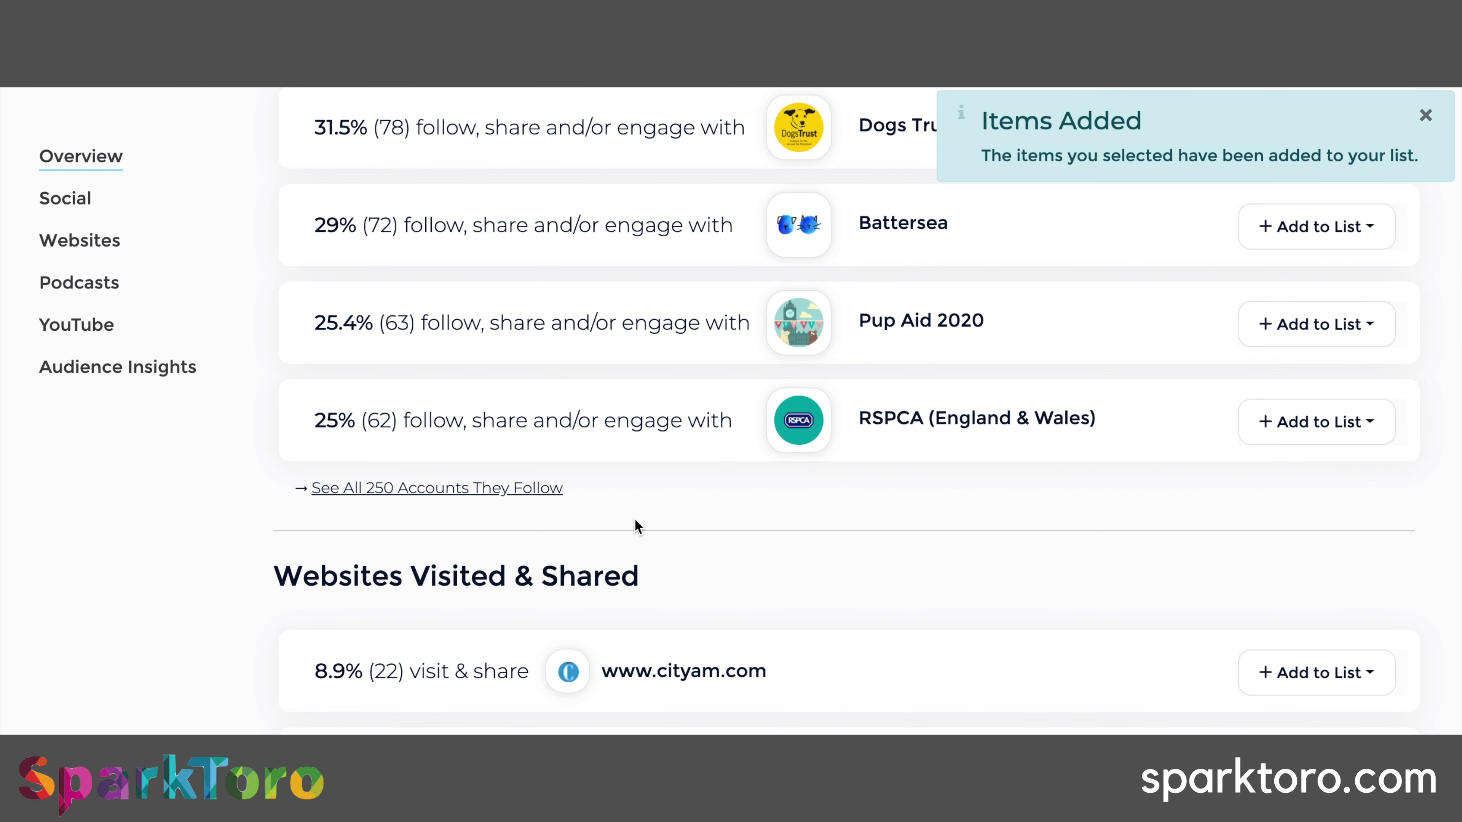
scroll(574, 497, "down", 8)
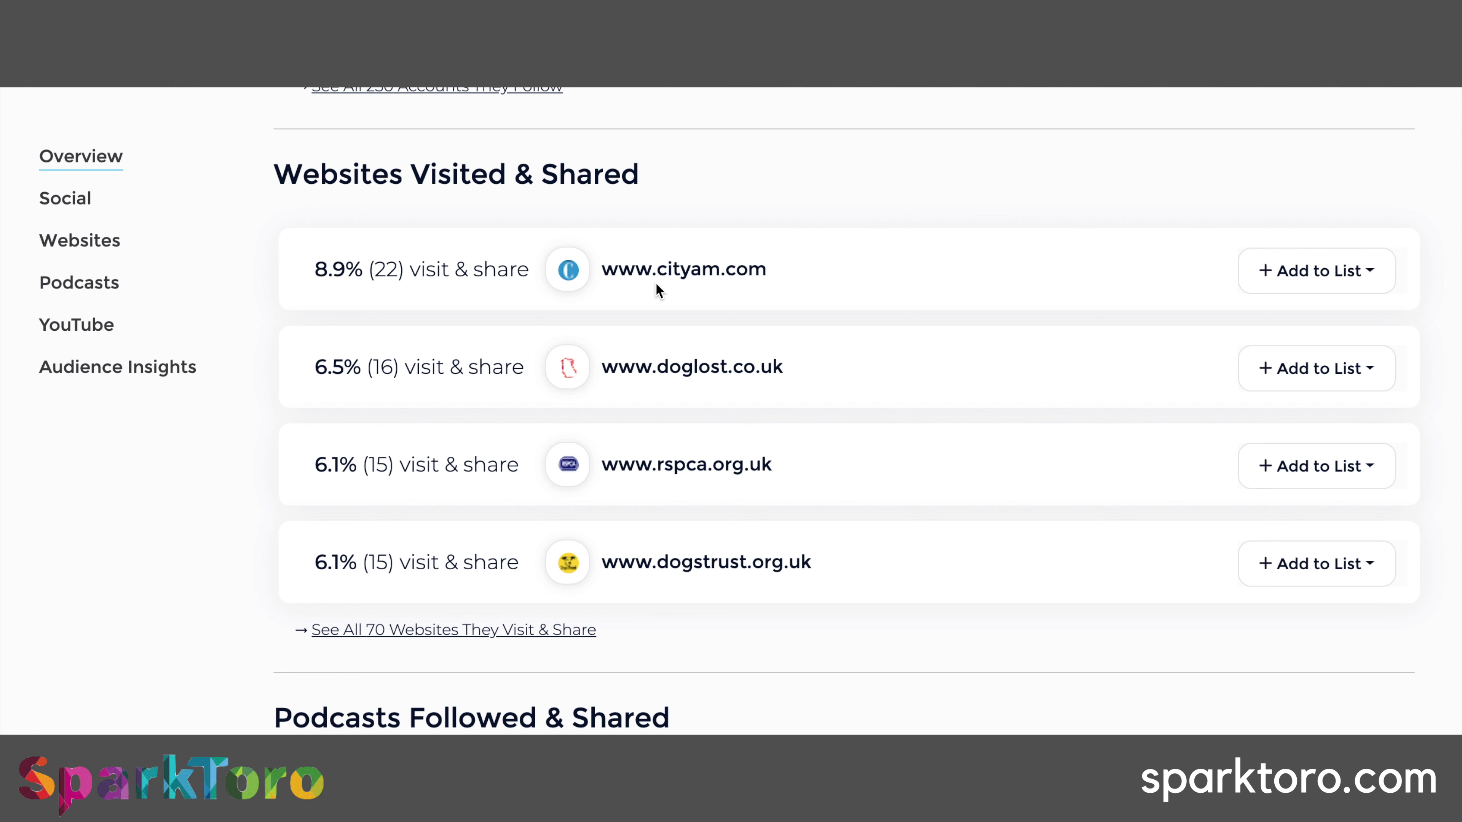
Step: In Podcasts Followed & Shared, save The W. Edwards Deming Institute® Podcast to Pet Food Sector
scroll(247, 649, "down", 5)
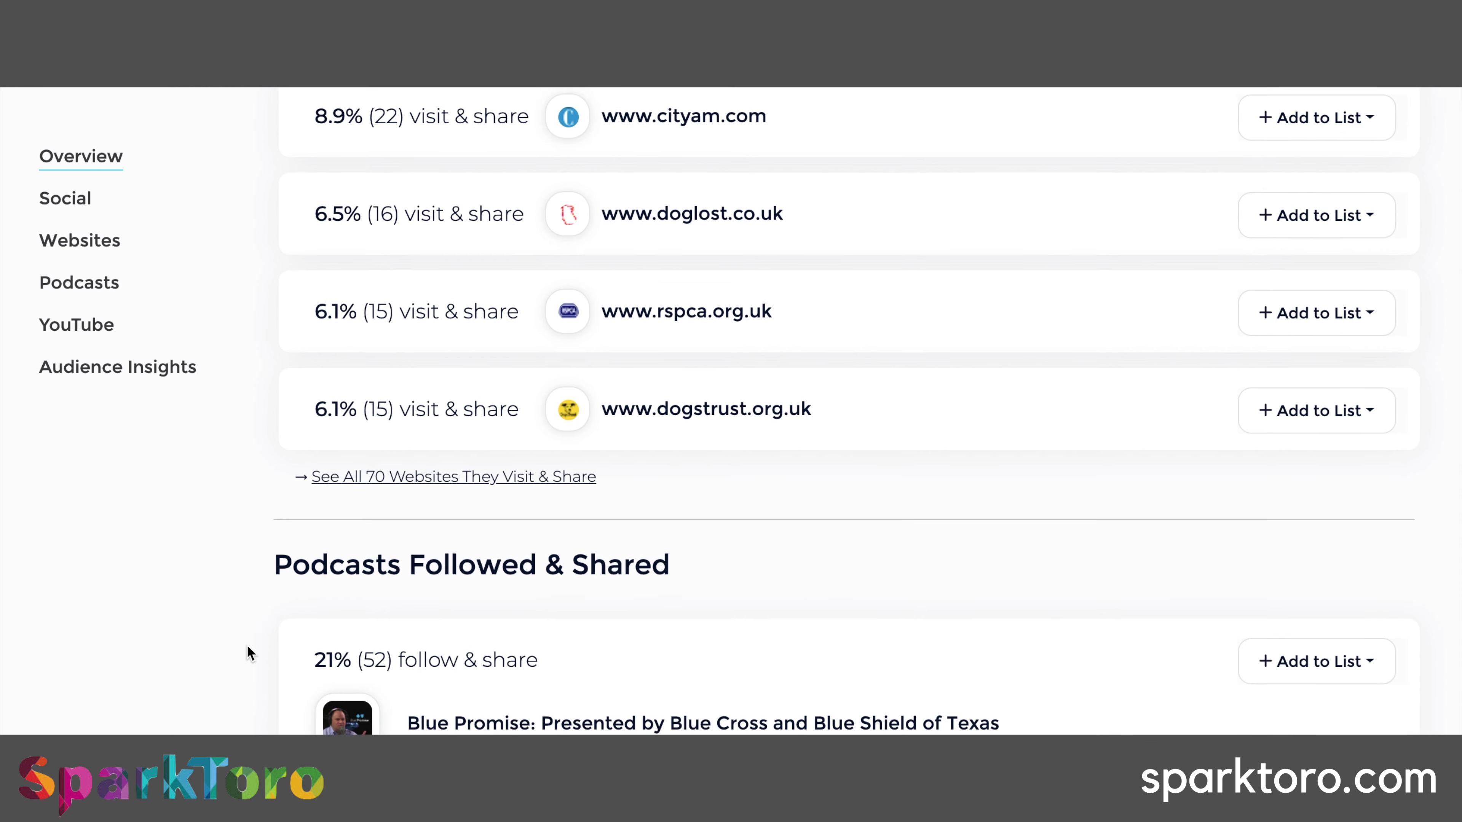
scroll(247, 650, "down", 4)
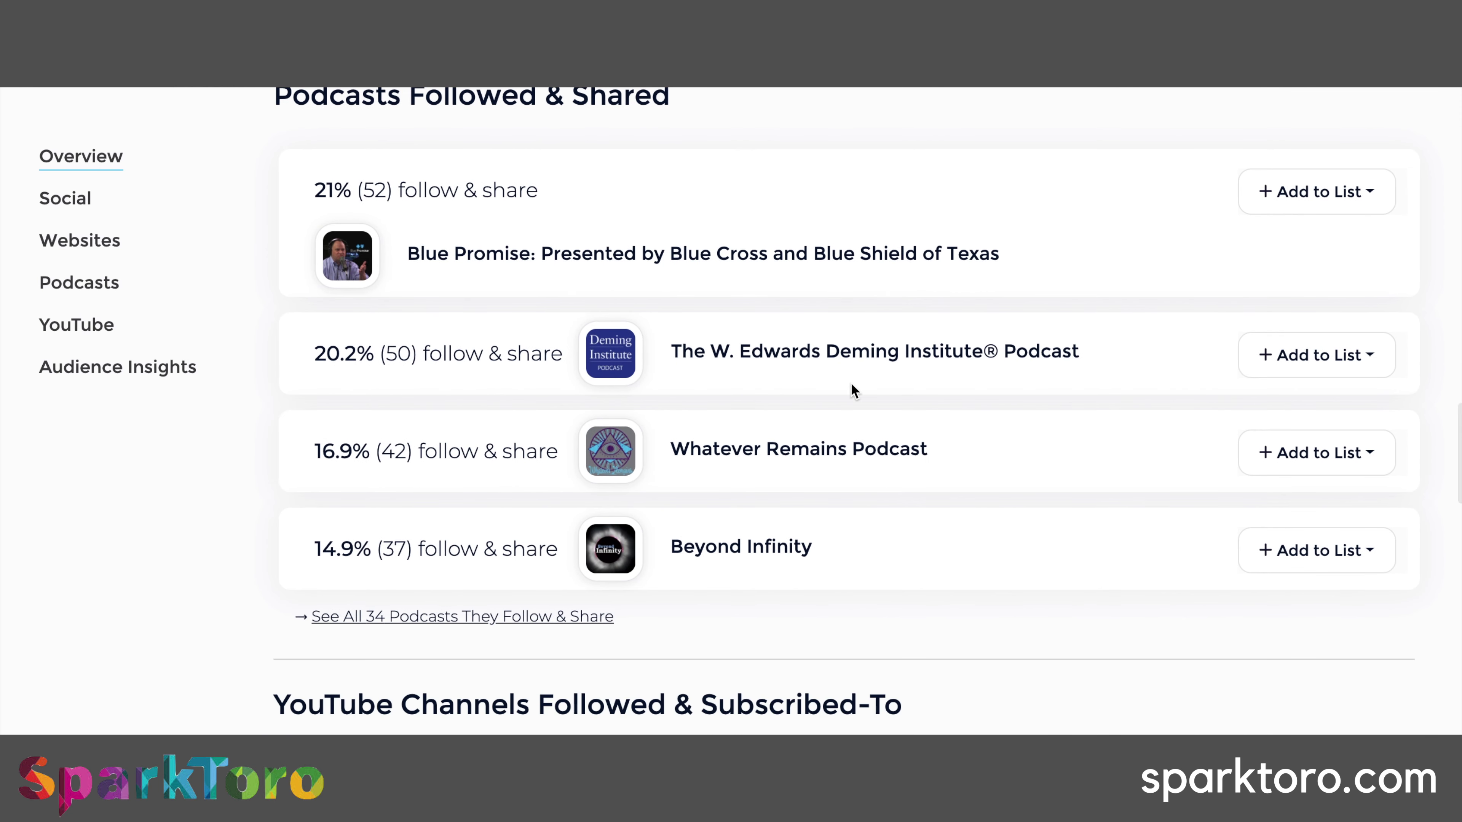
left_click(1358, 352)
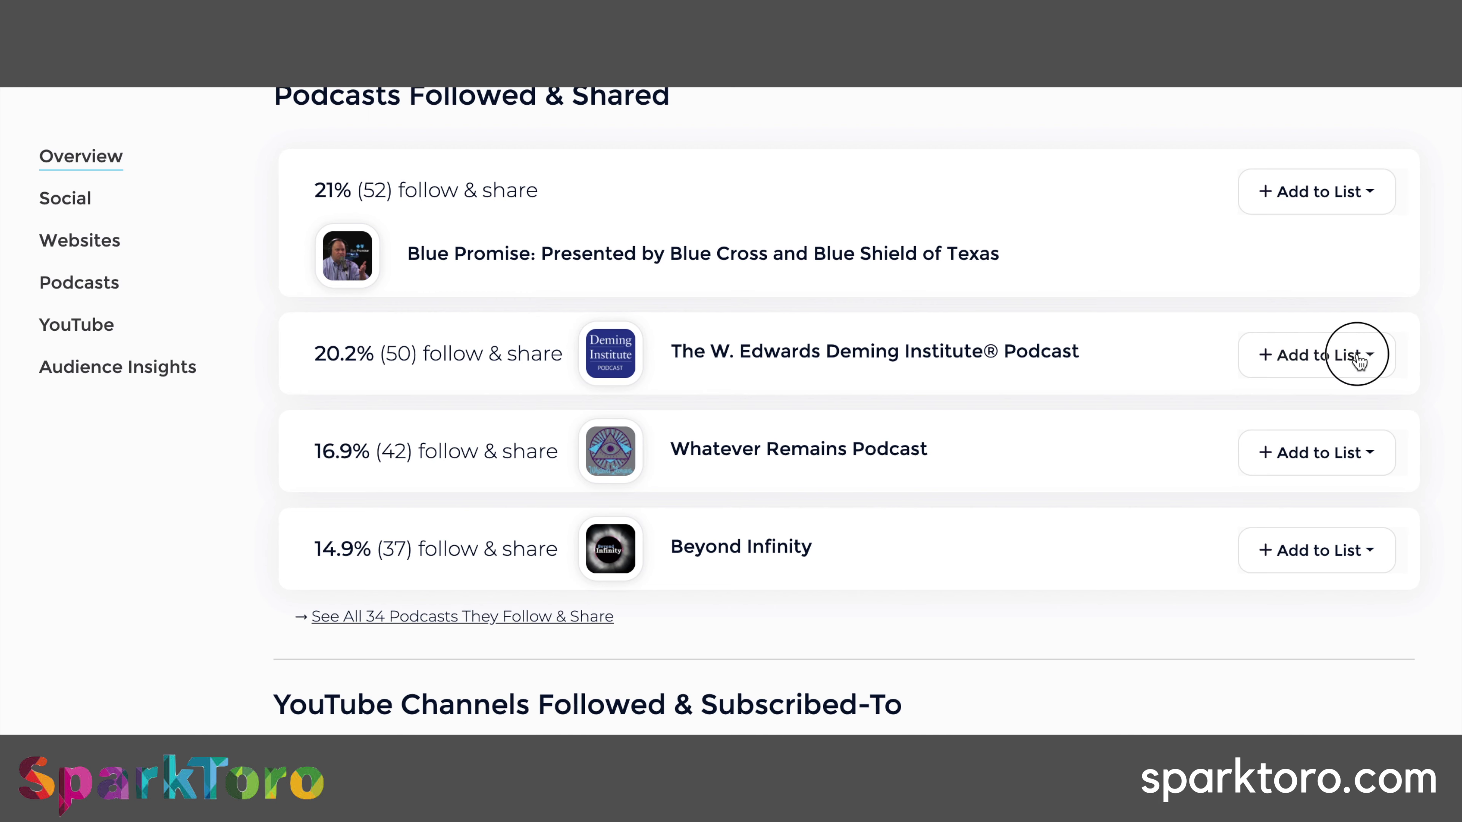
left_click(1312, 408)
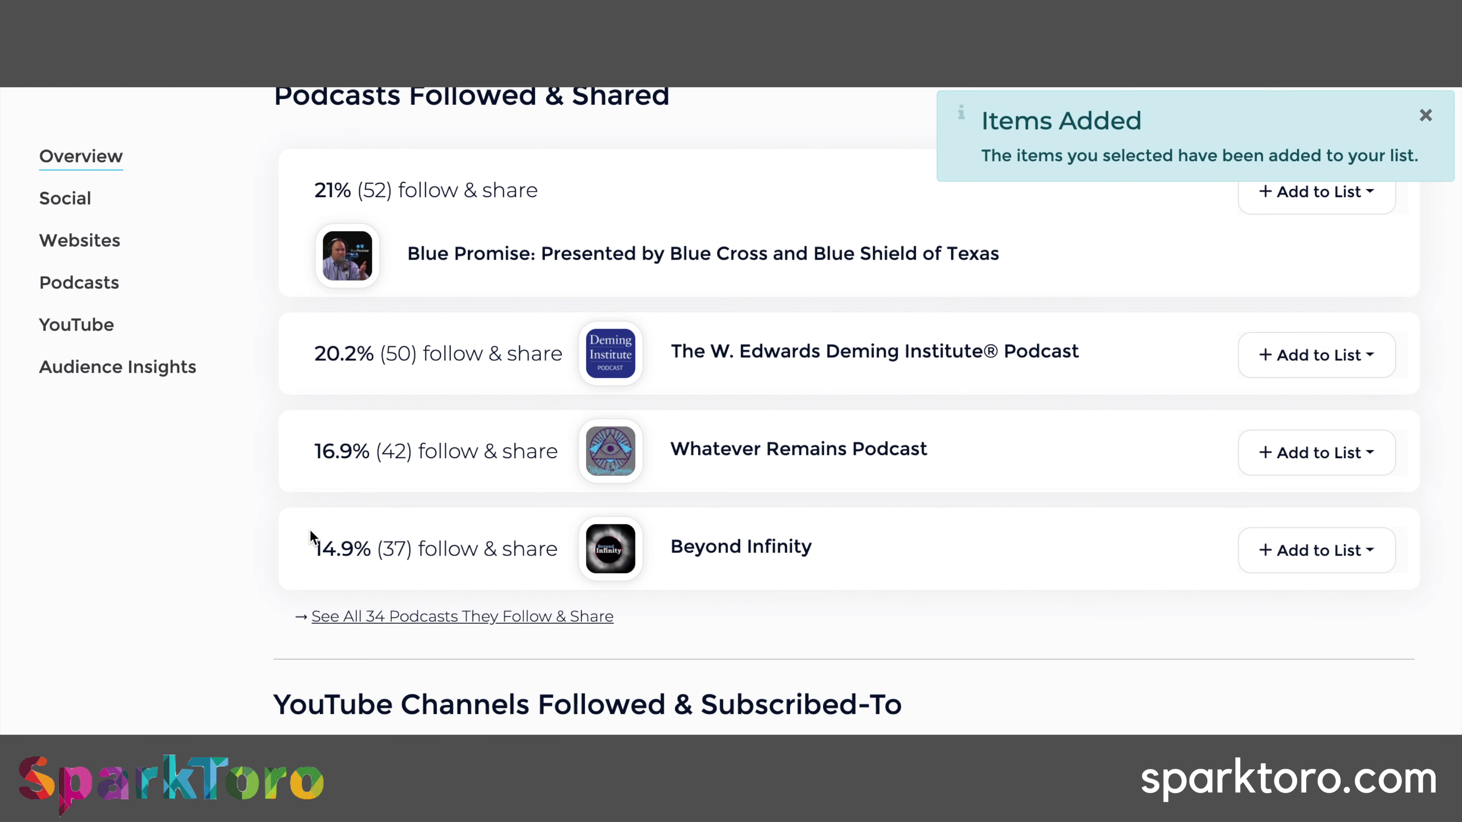
scroll(310, 533, "down", 10)
scroll(310, 533, "down", 3)
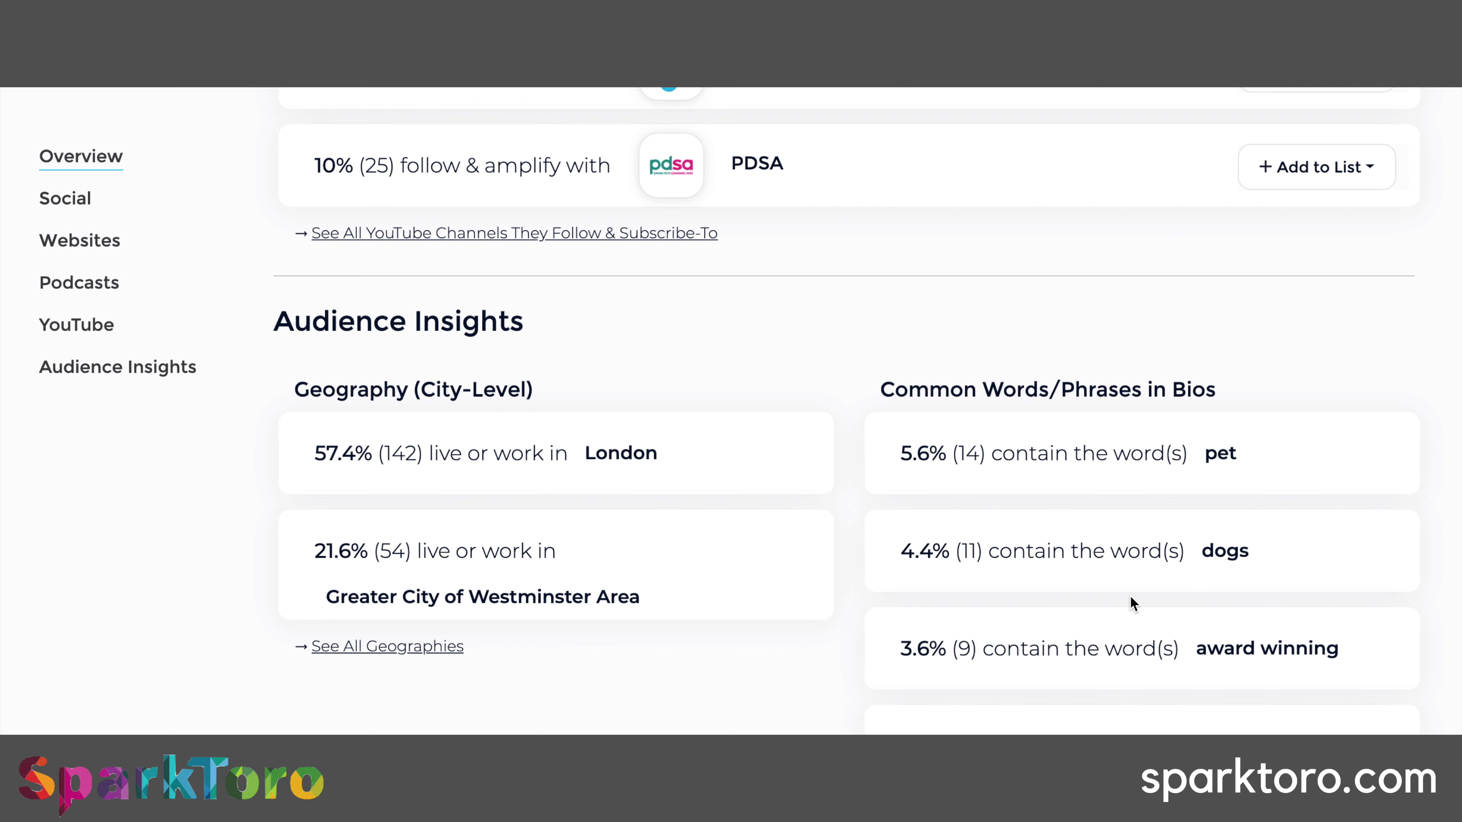
Step: Switch to Compare Audiences and expand the first audience's 'frequently talks about' options
scroll(760, 623, "down", 6)
scroll(747, 621, "up", 4)
scroll(747, 624, "up", 6)
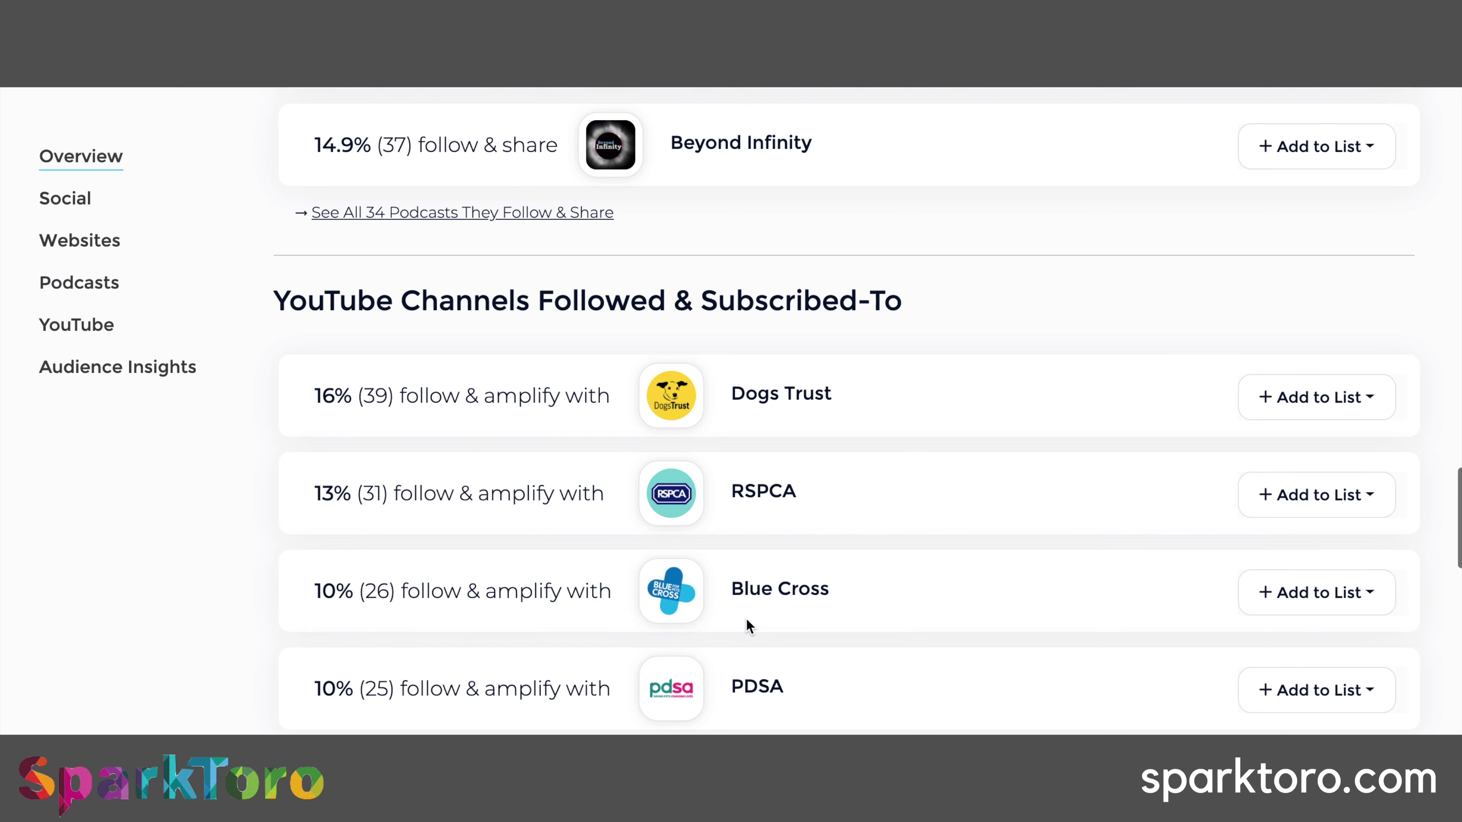
scroll(748, 625, "up", 15)
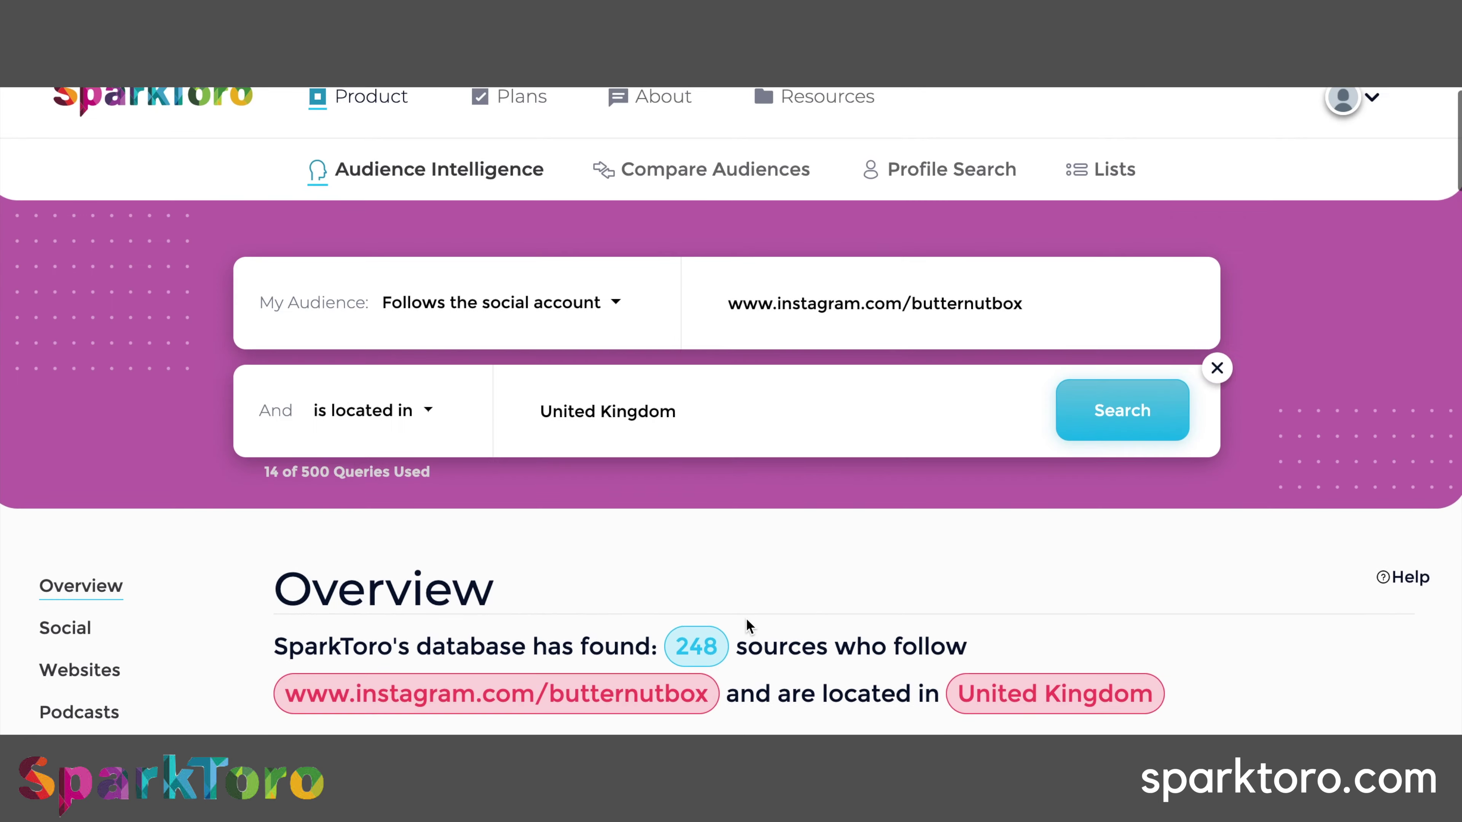
scroll(745, 621, "up", 1)
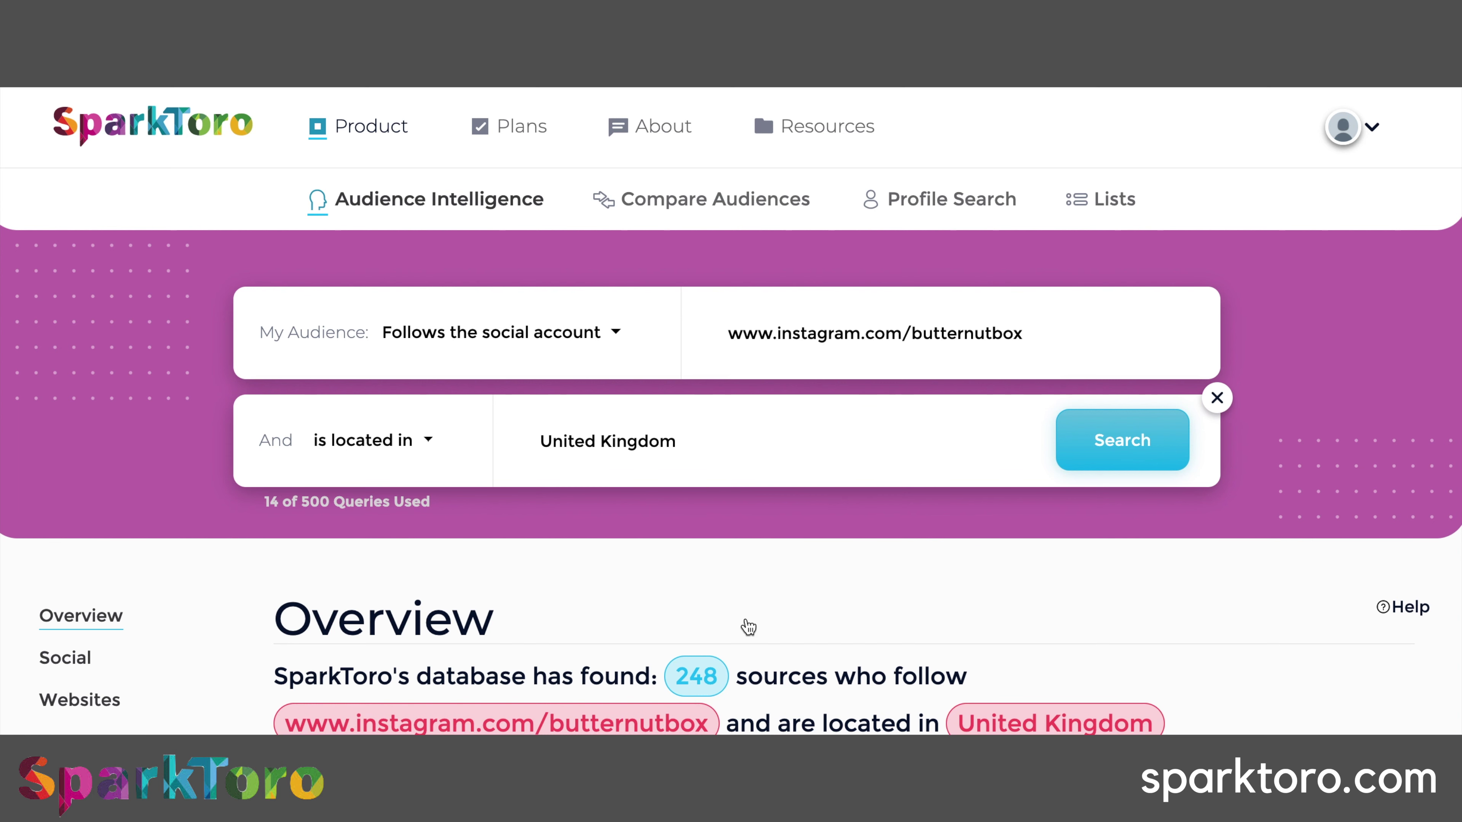
left_click(765, 209)
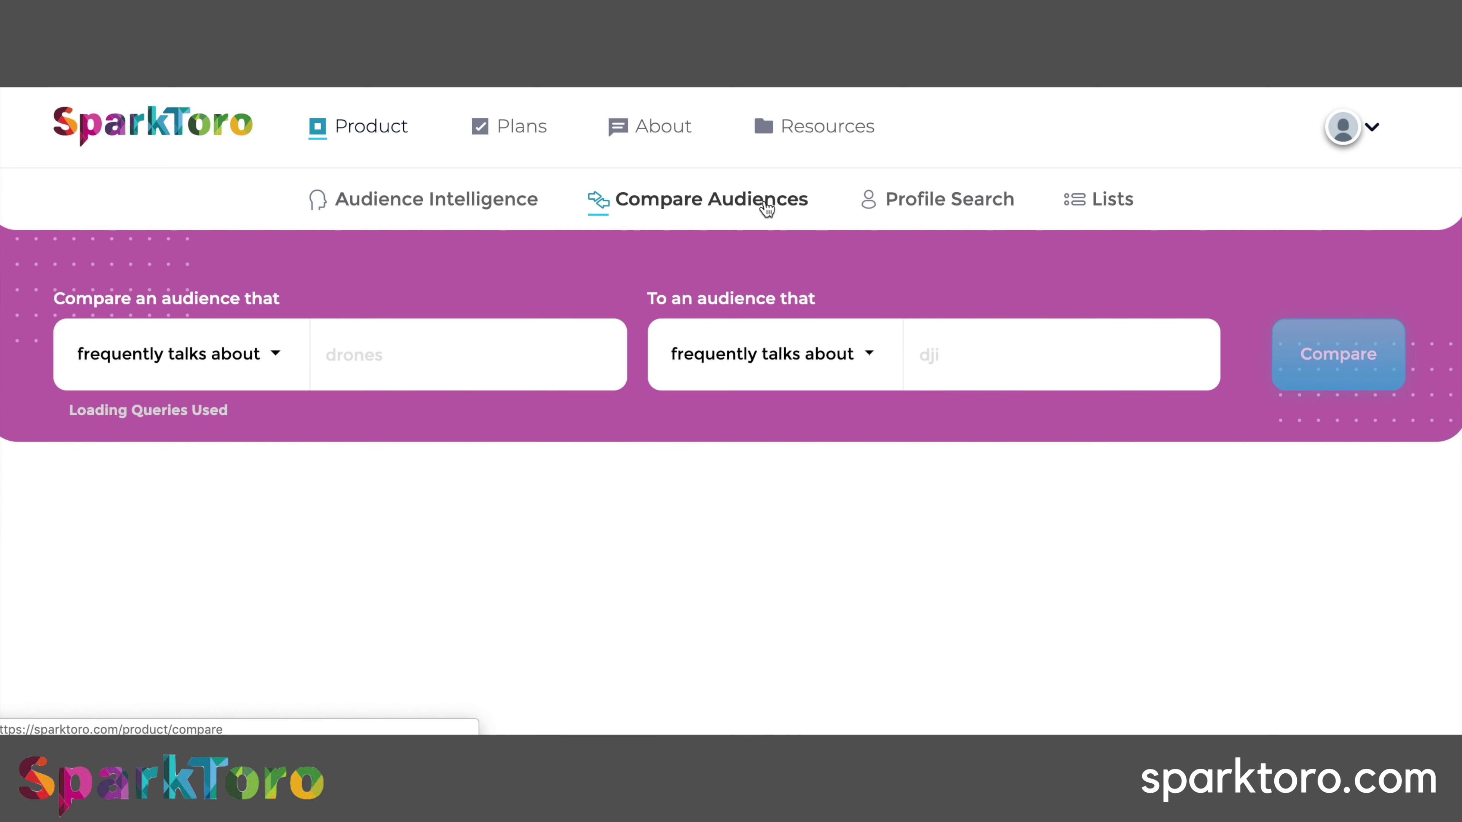
left_click(275, 354)
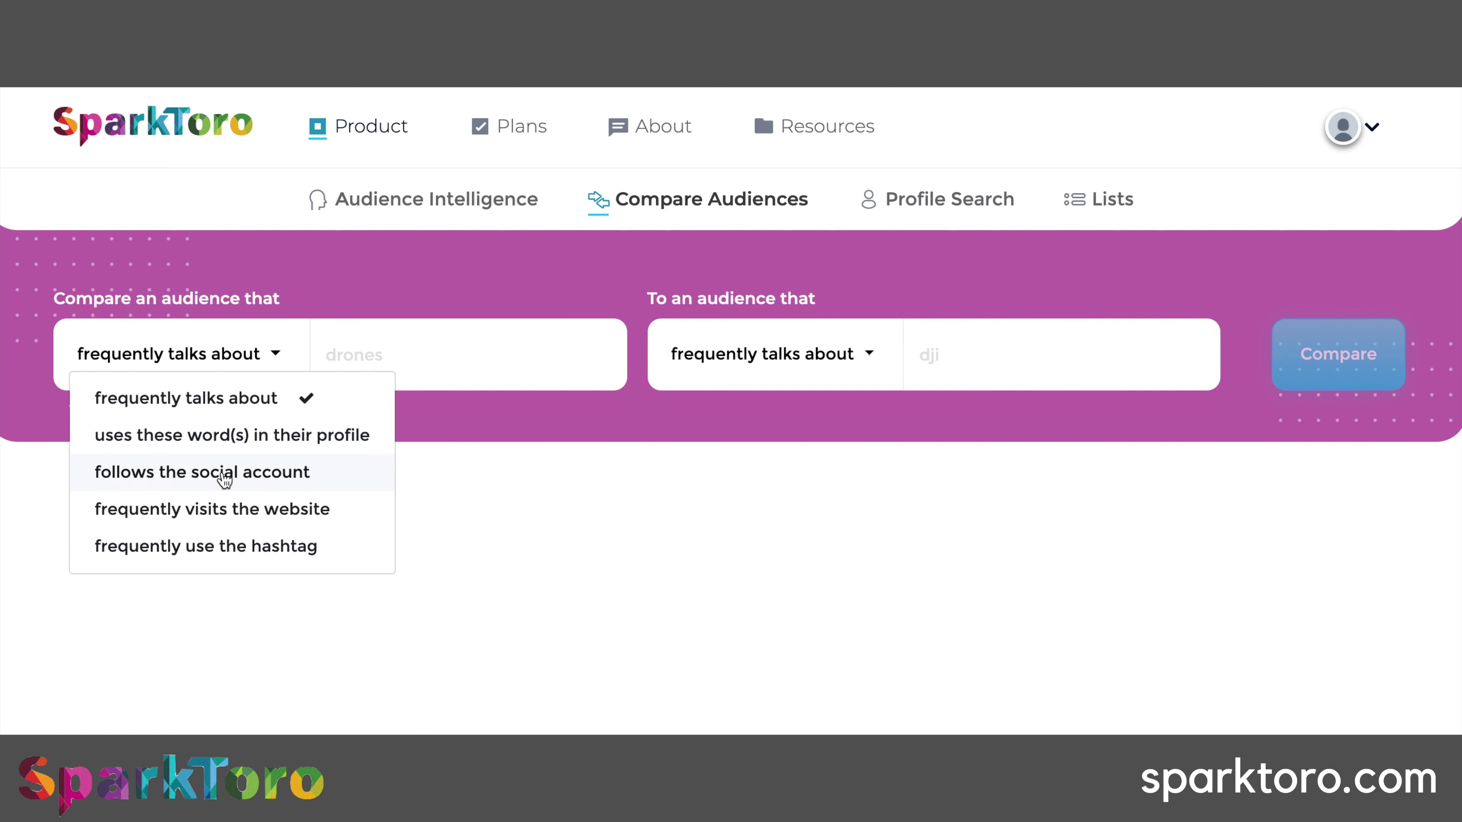